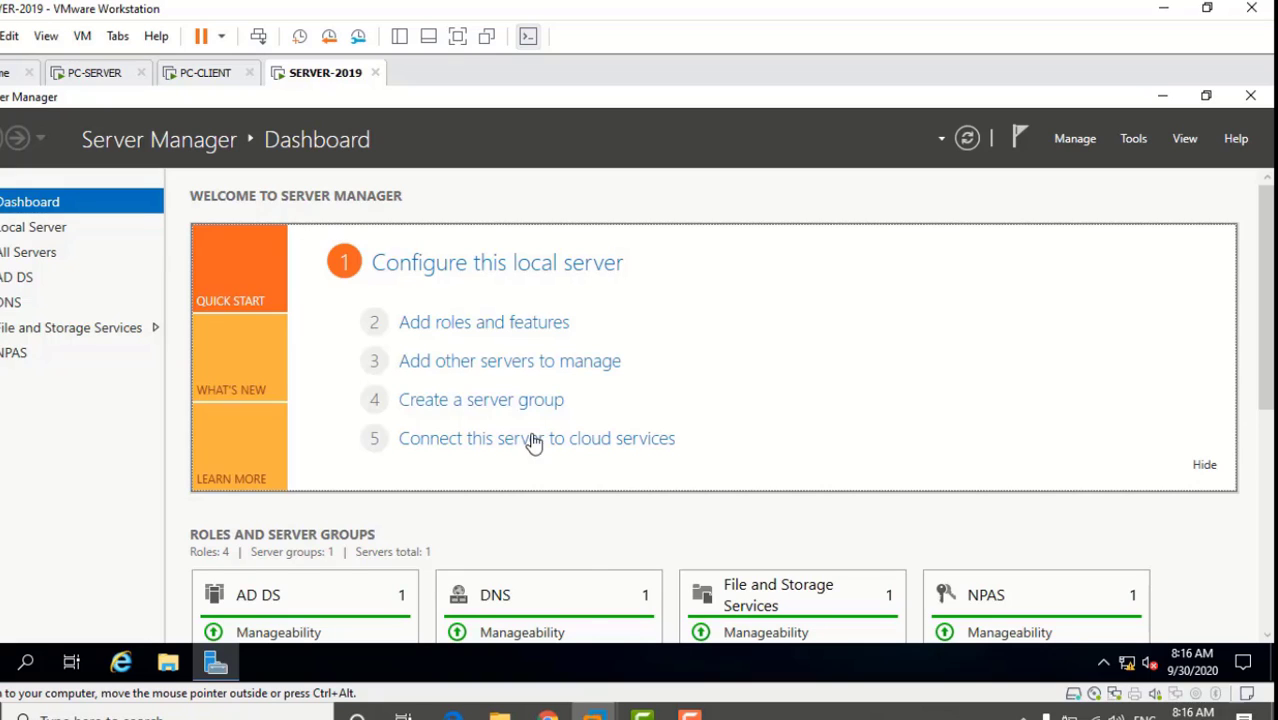
Check which account is signed in on the server and view the drives listed under This PC
key("super")
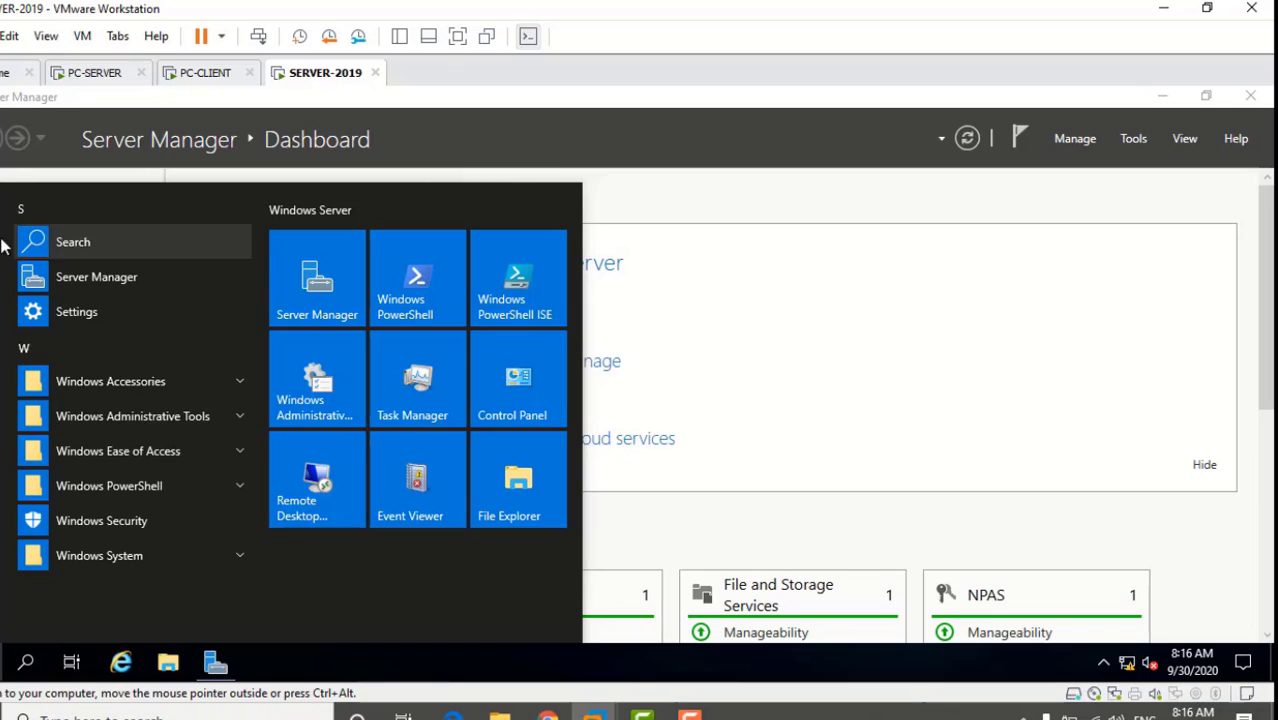
mouse_move(2, 242)
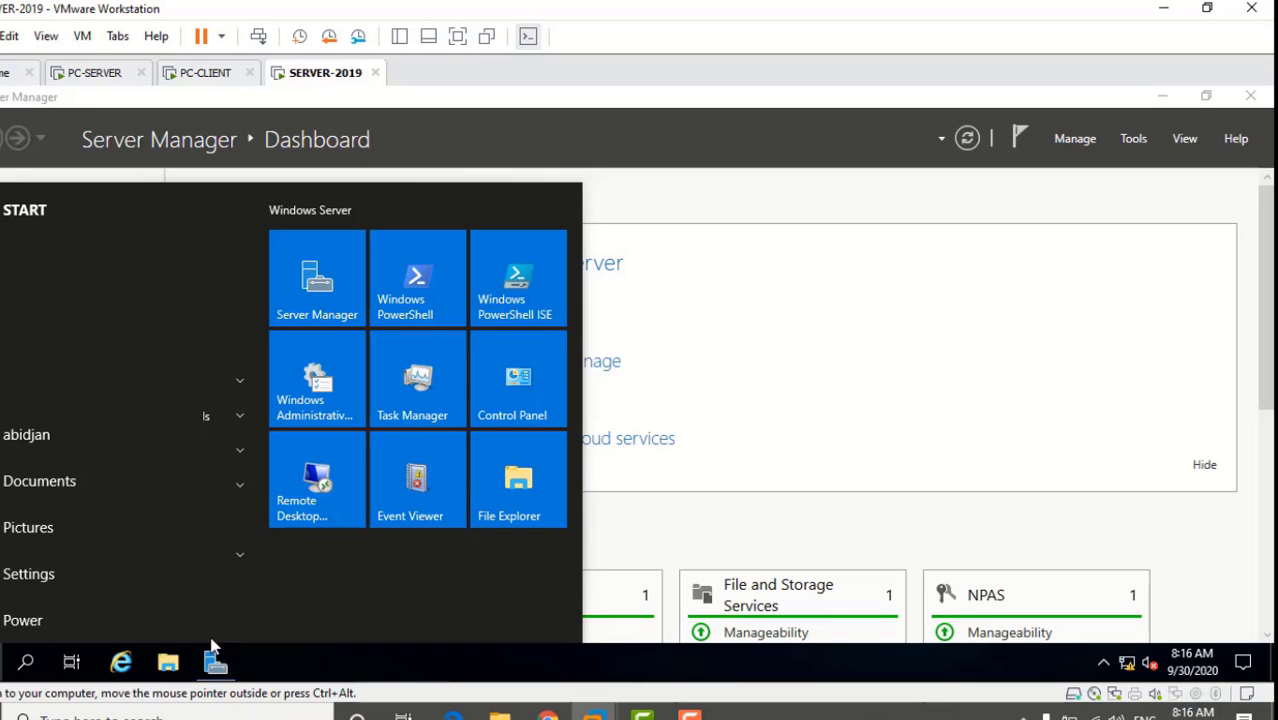
left_click(169, 662)
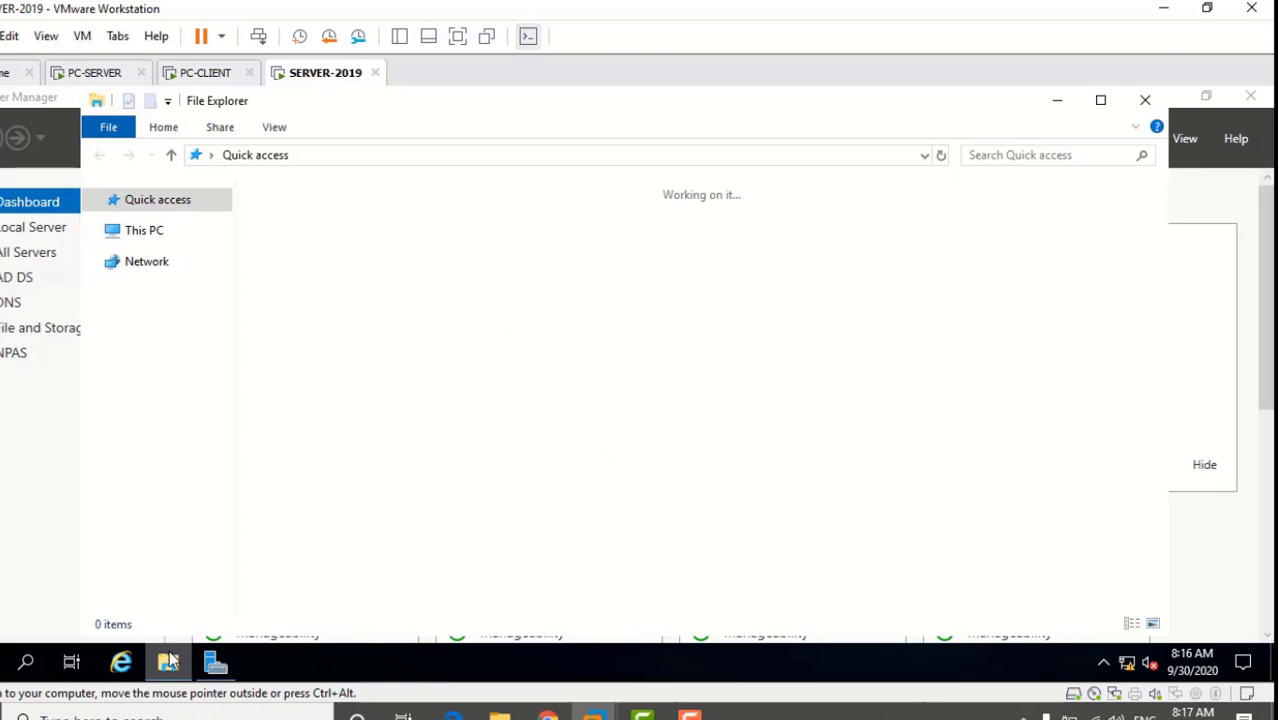
left_click(150, 324)
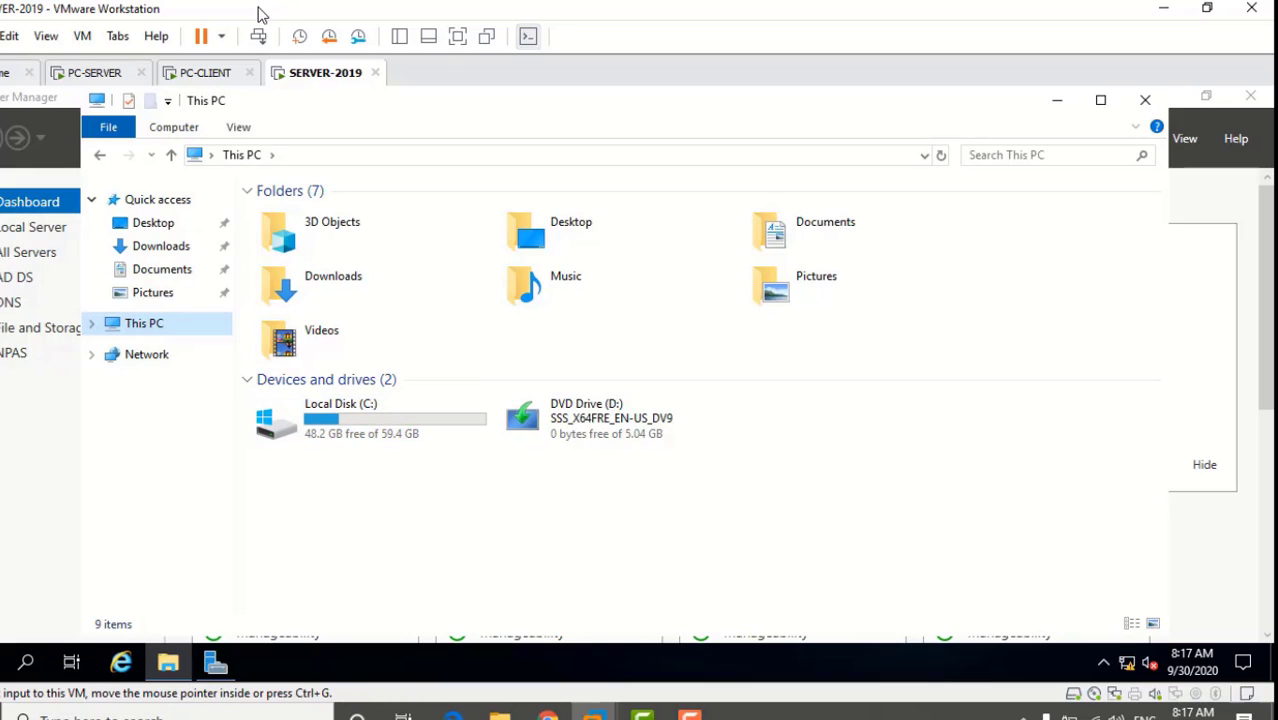
Sign out of the SERVER-2019 virtual machine and sign back in as administrator with the account password
left_click(257, 38)
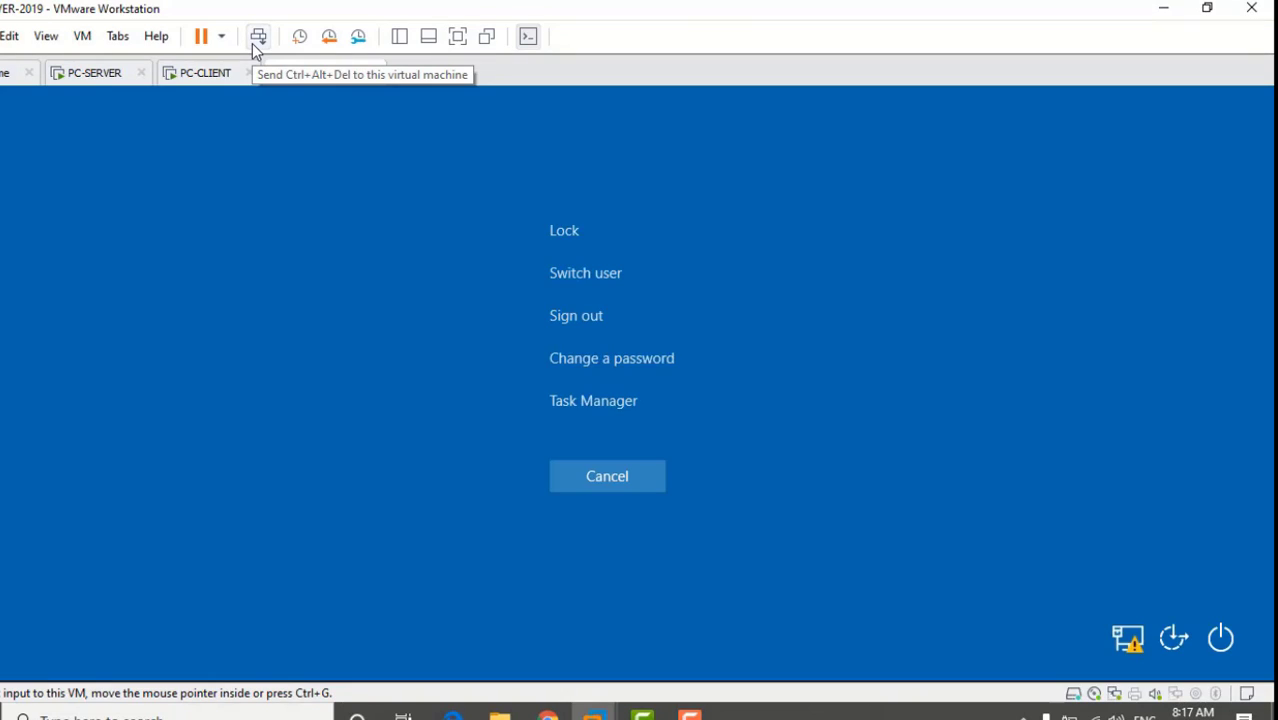
left_click(588, 318)
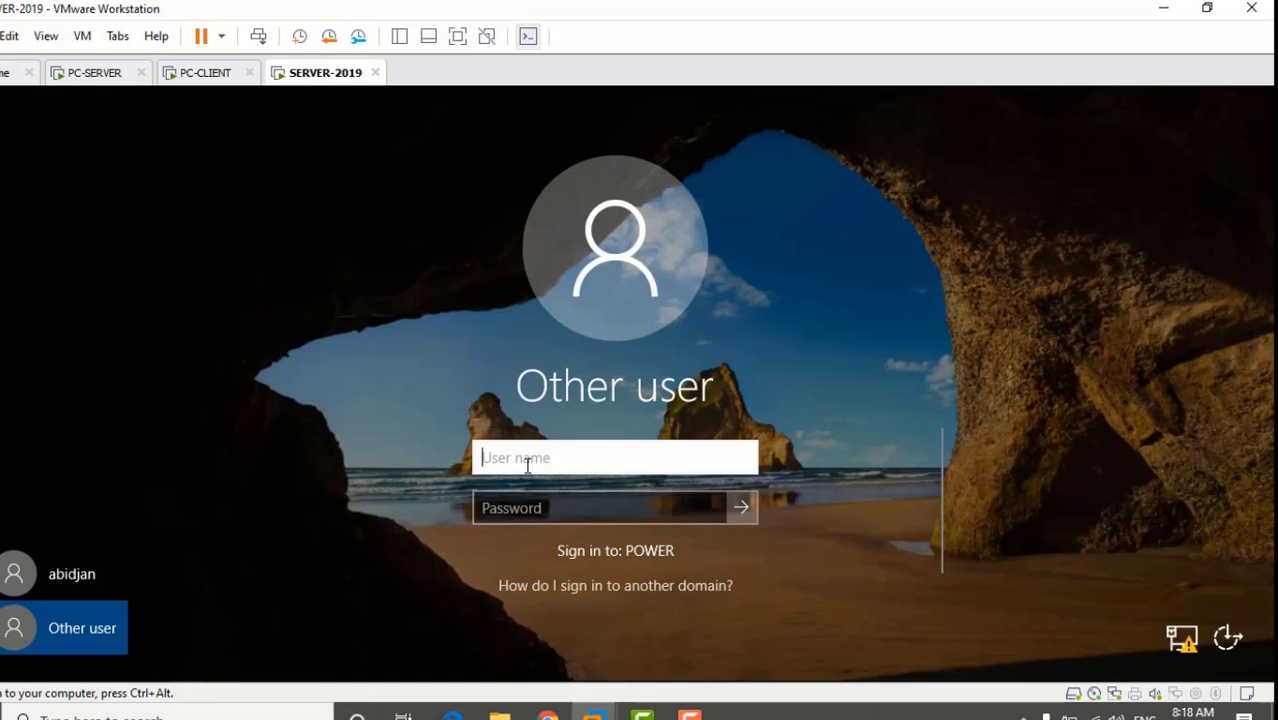
type("a")
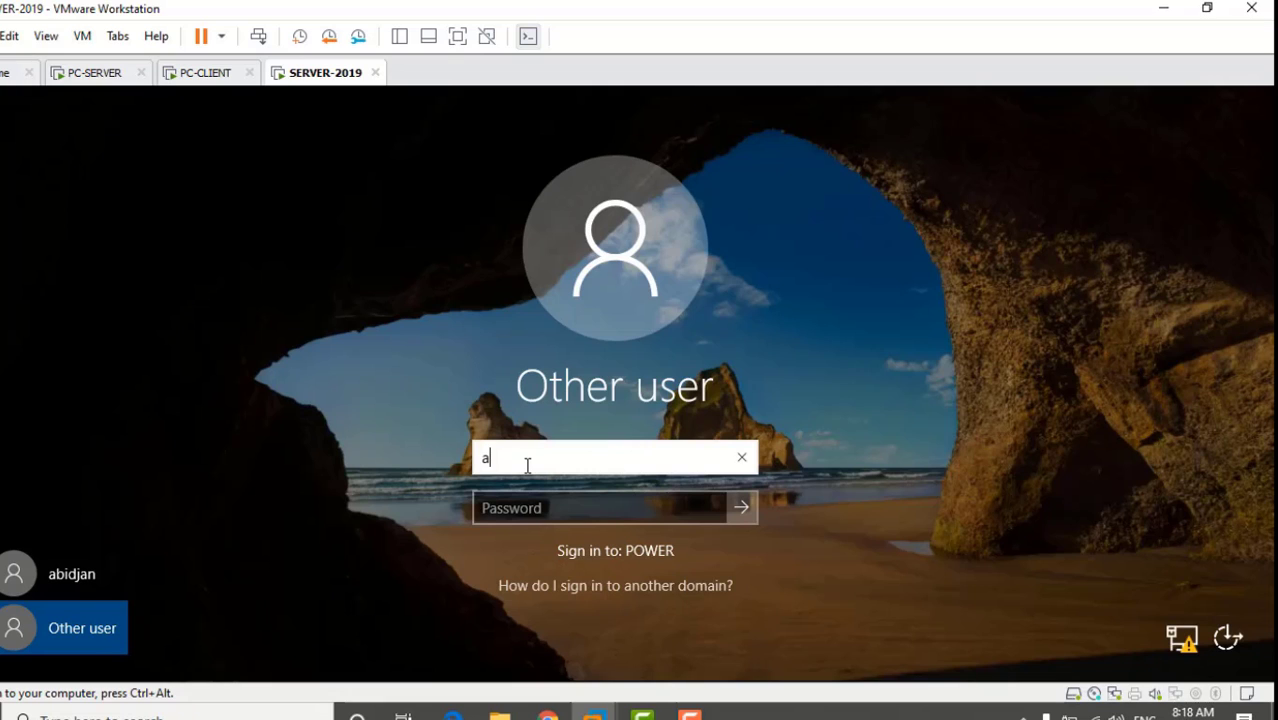
type("dminis")
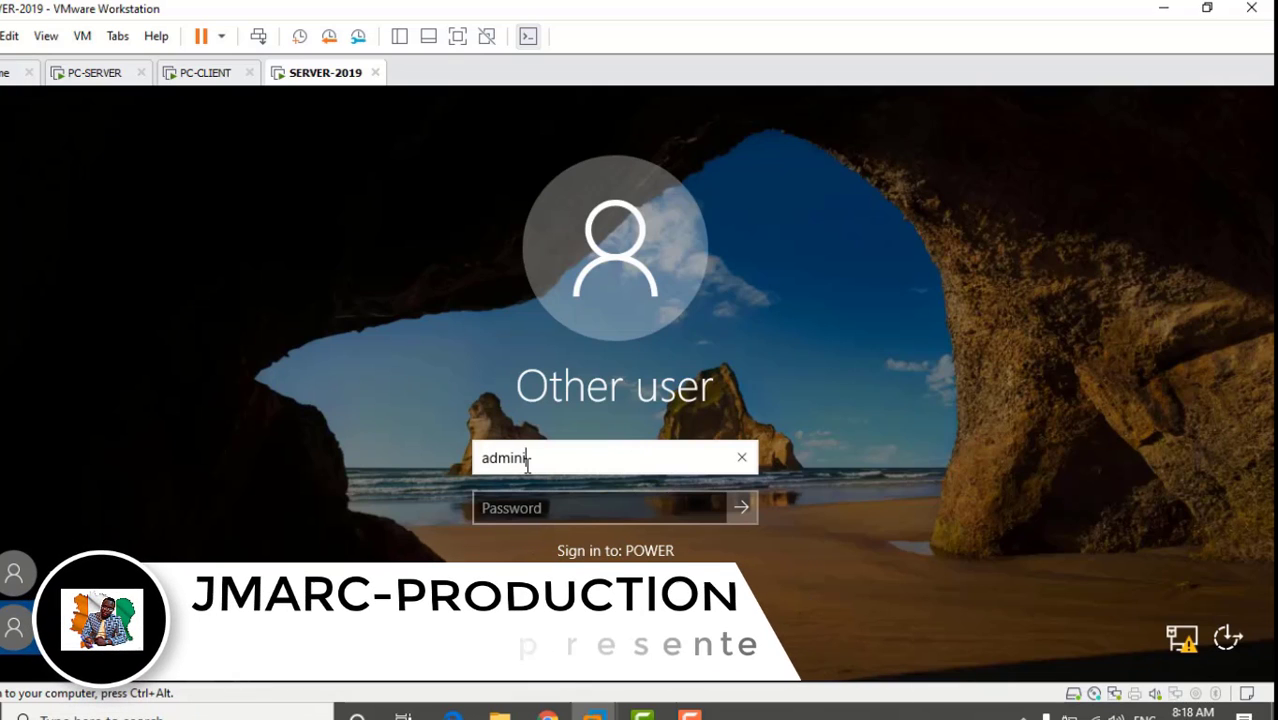
type("tra")
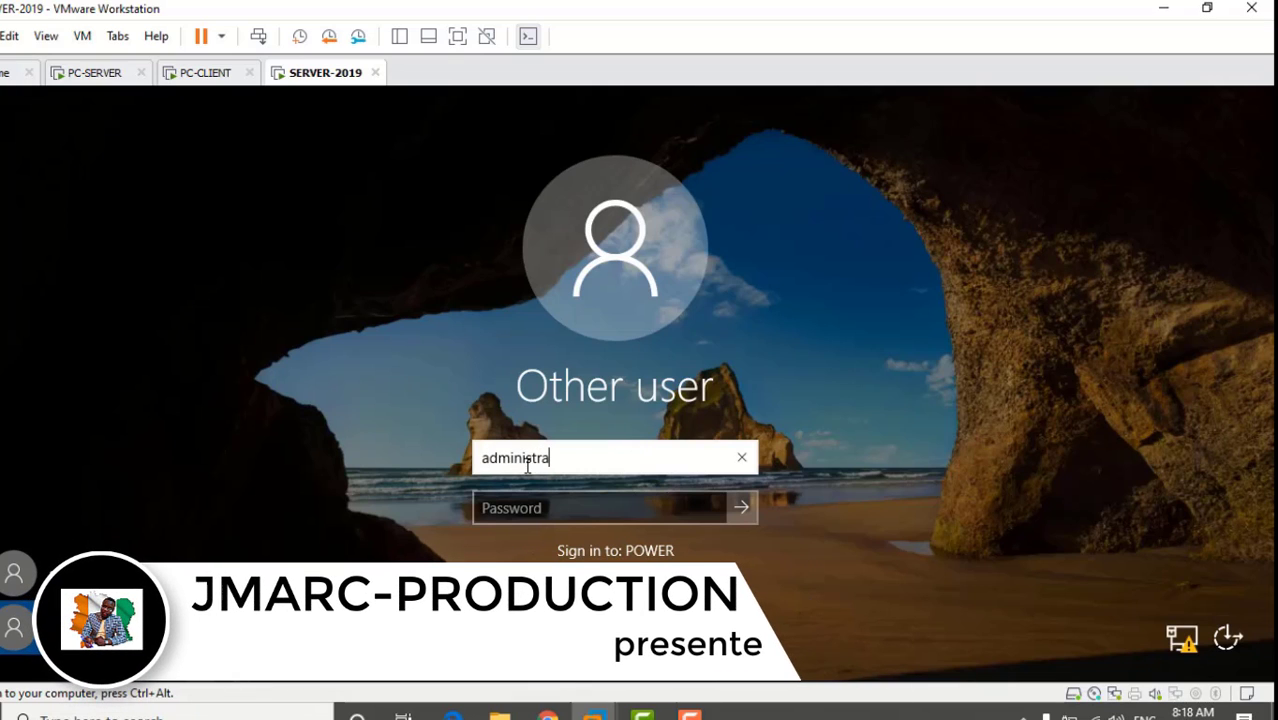
type("tor")
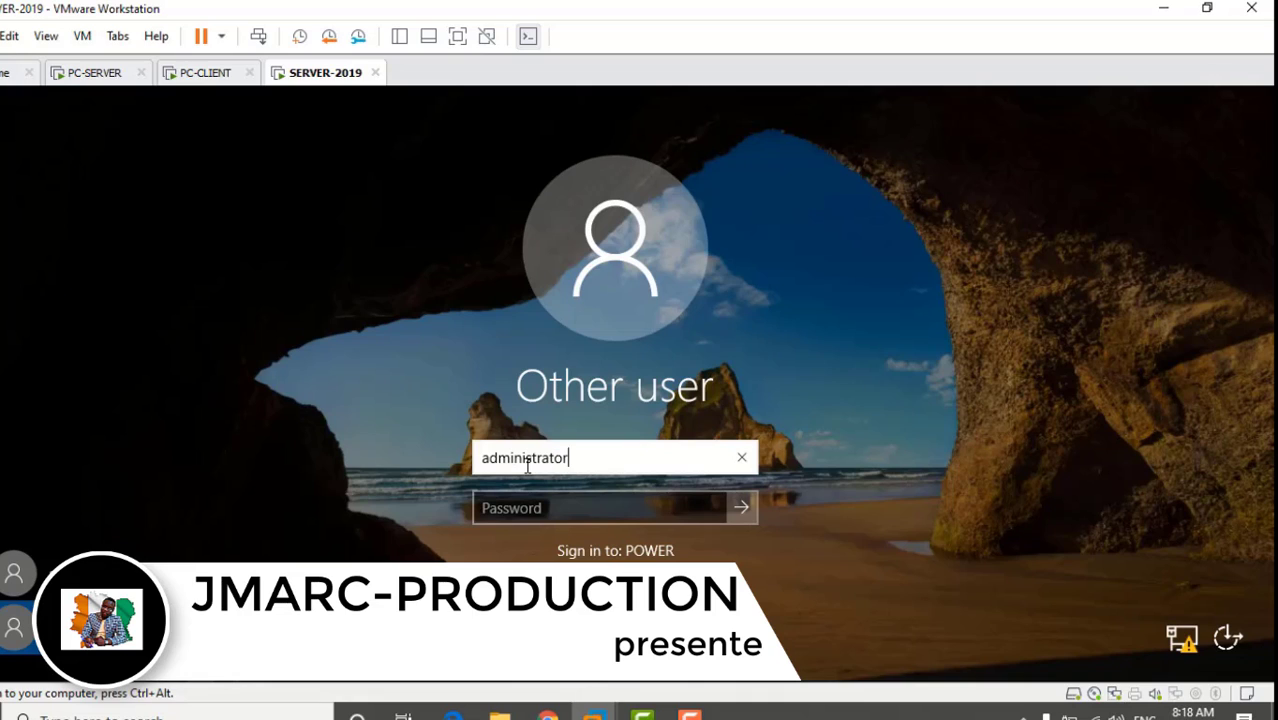
left_click(545, 507)
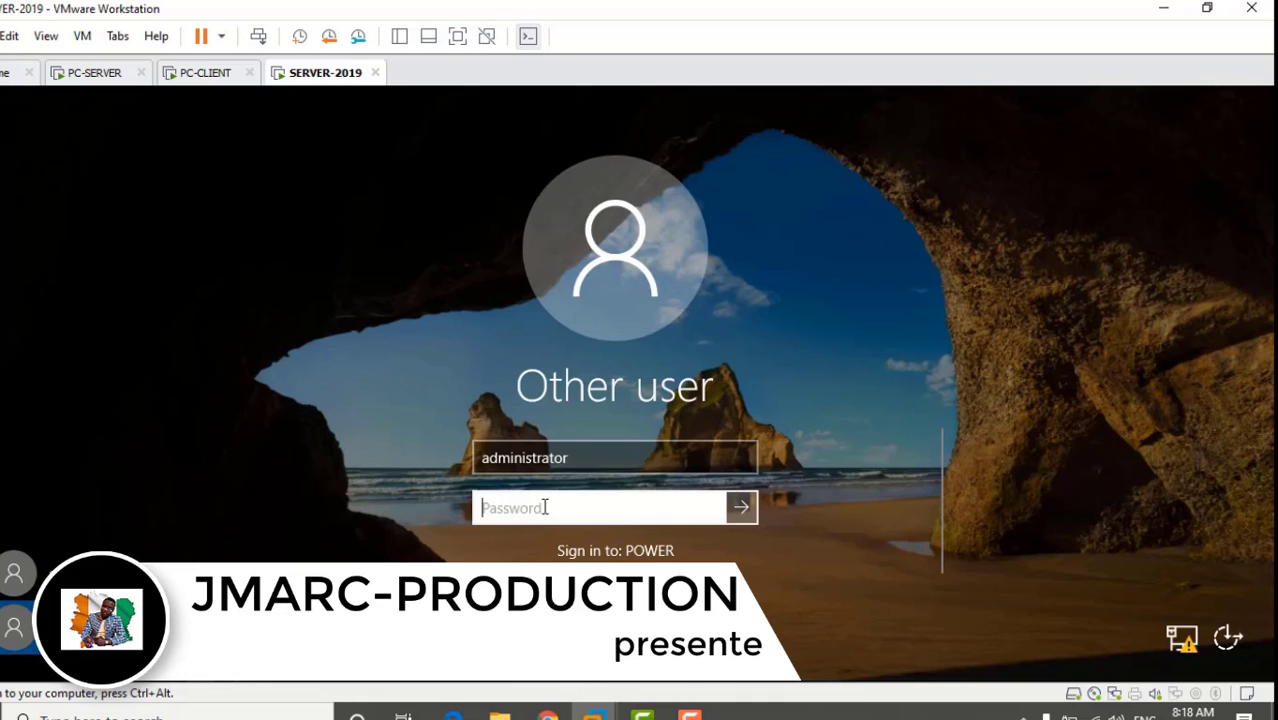
type("****")
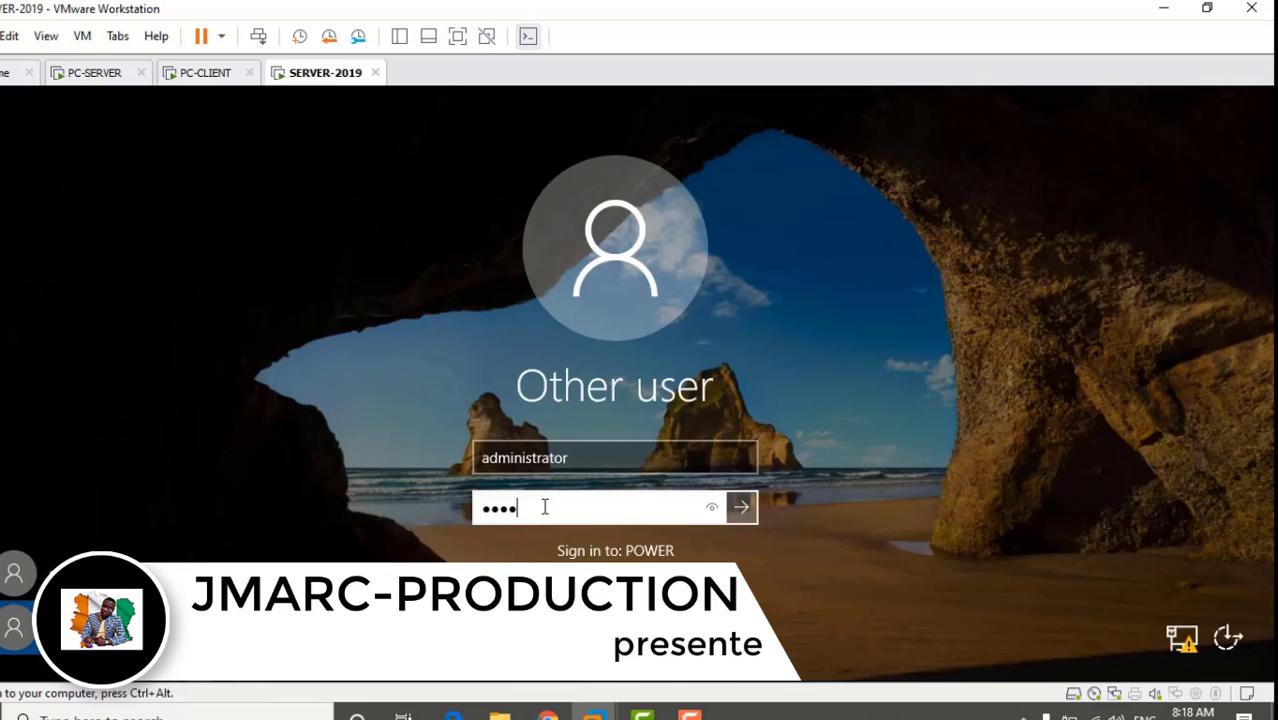
key("Return")
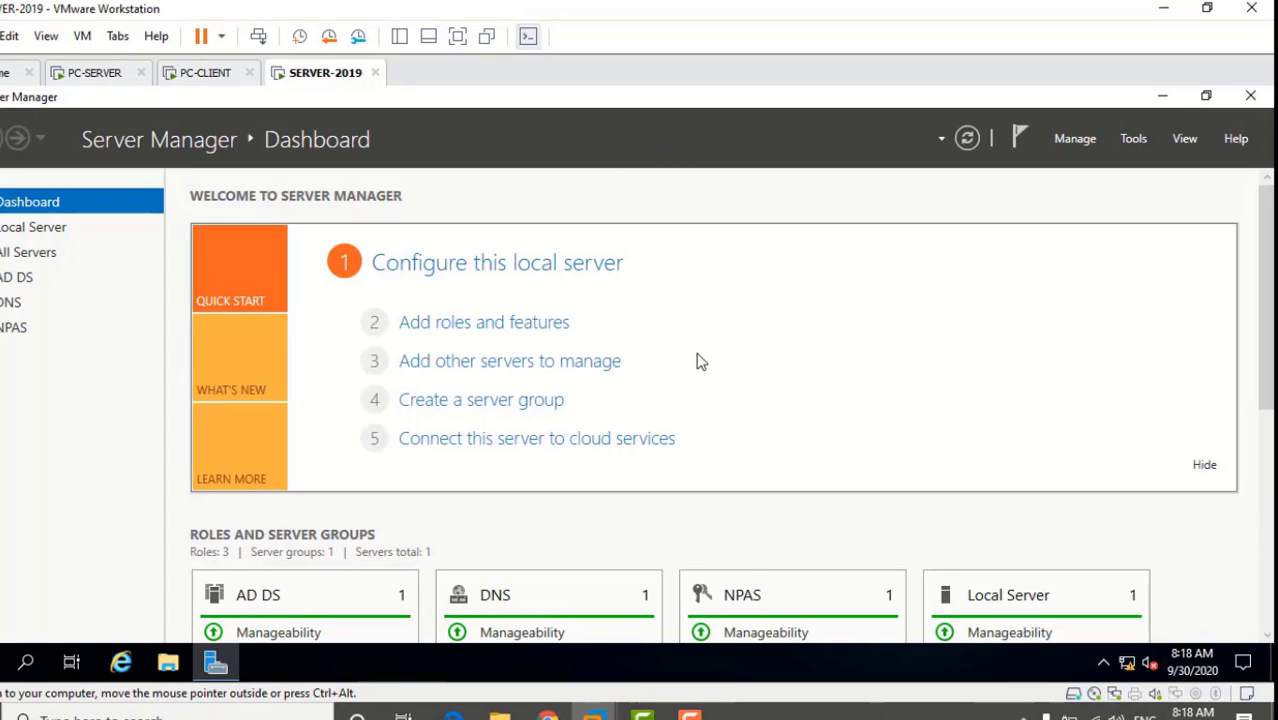
Check in the Start menu which account is signed in, and return to the Server Manager dashboard
key("super")
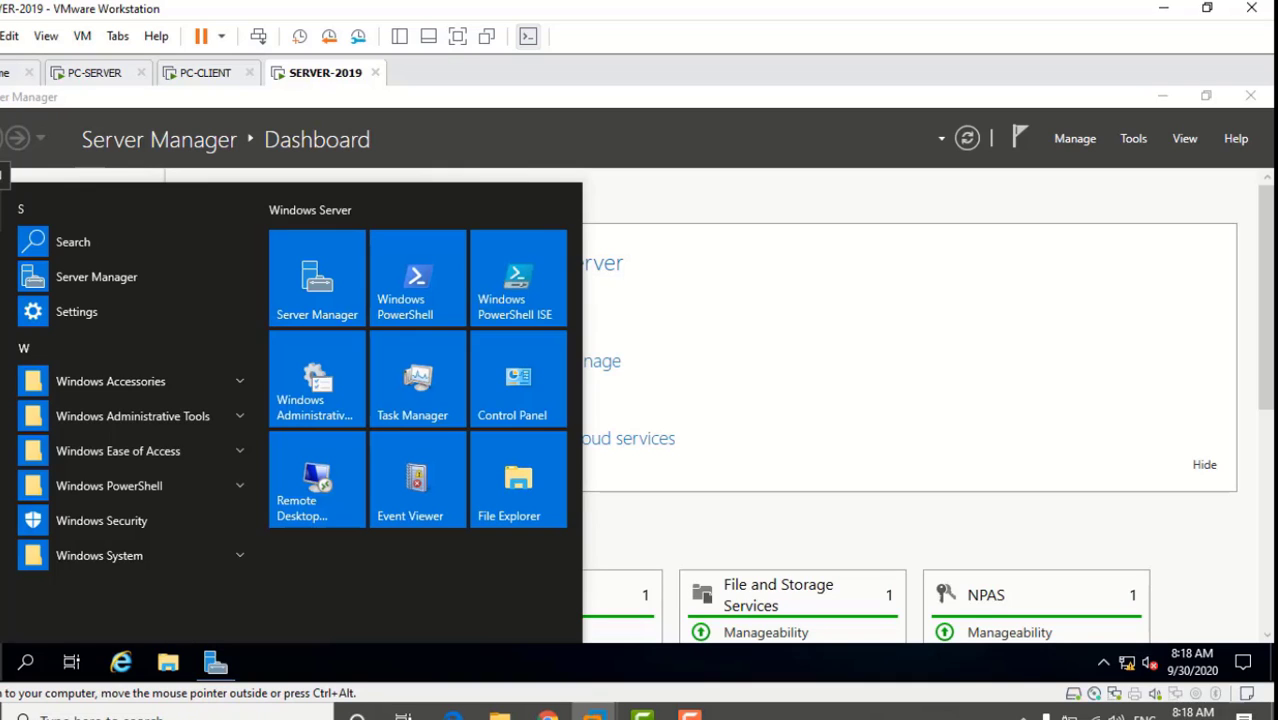
mouse_move(24, 437)
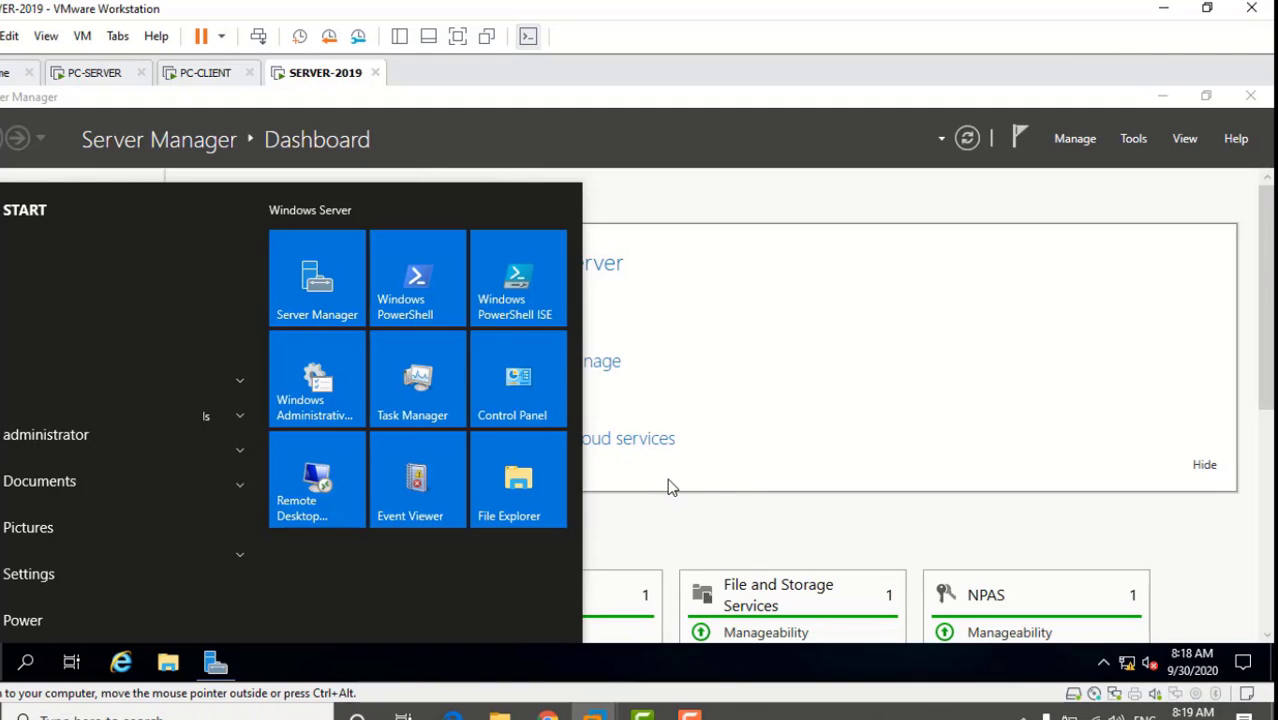
left_click(738, 360)
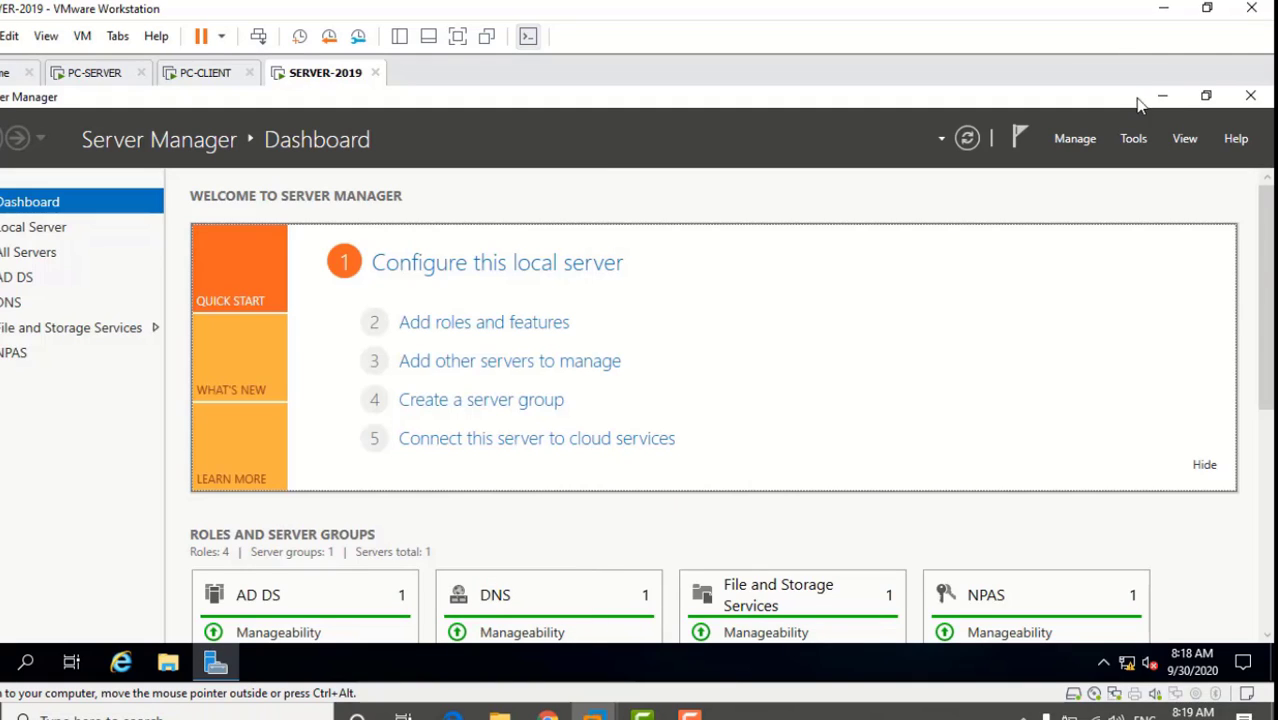
Show the quota settings in the properties of Local Disk (C:)
left_click(180, 666)
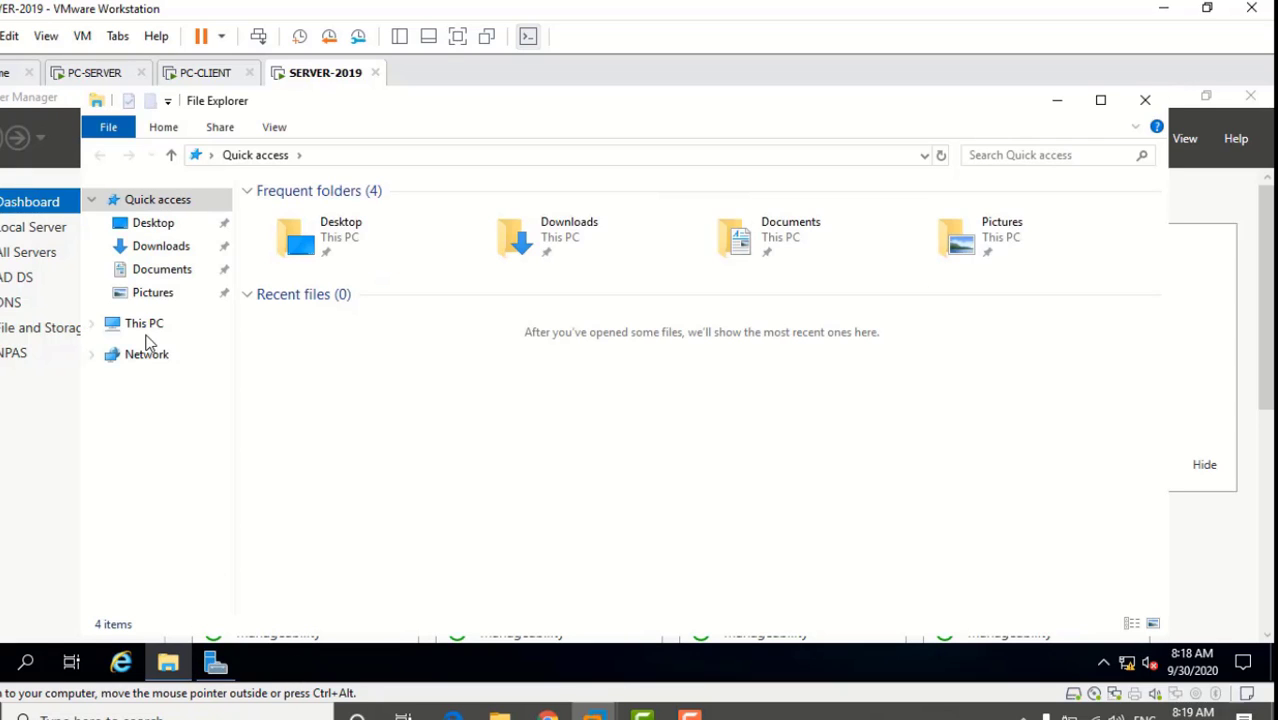
left_click(145, 330)
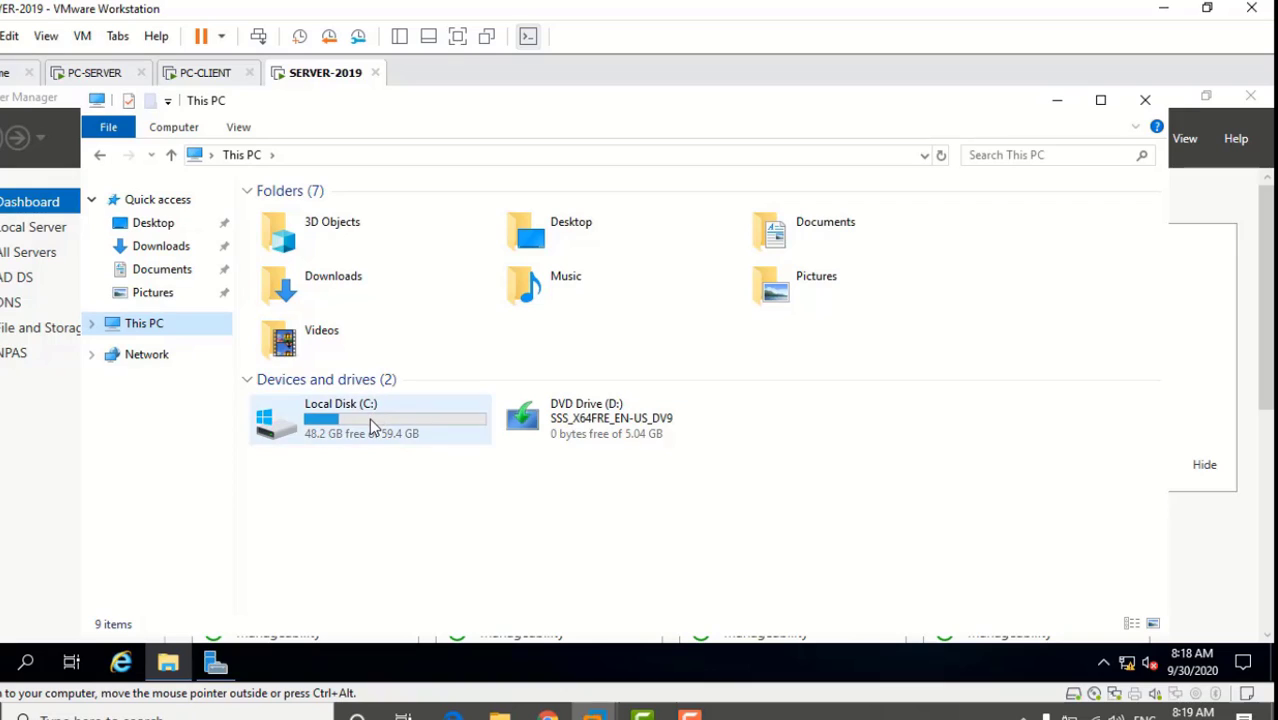
left_click(372, 427)
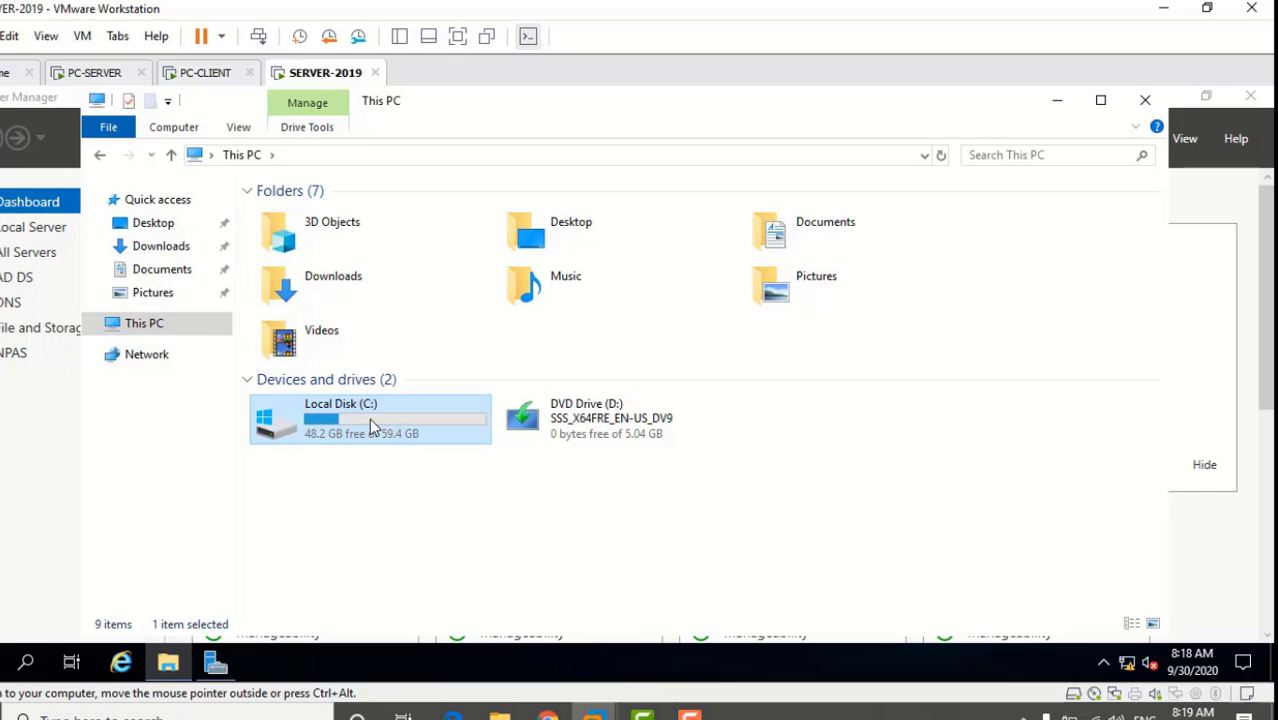
right_click(369, 418)
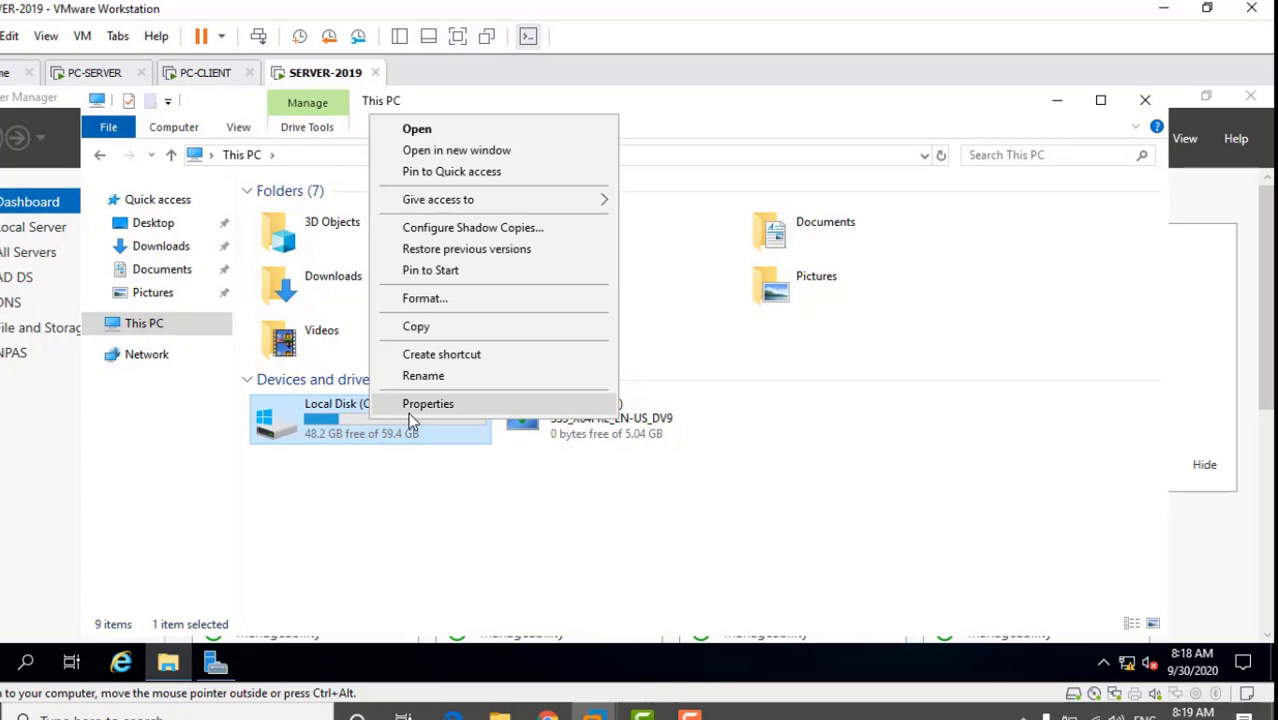
left_click(409, 405)
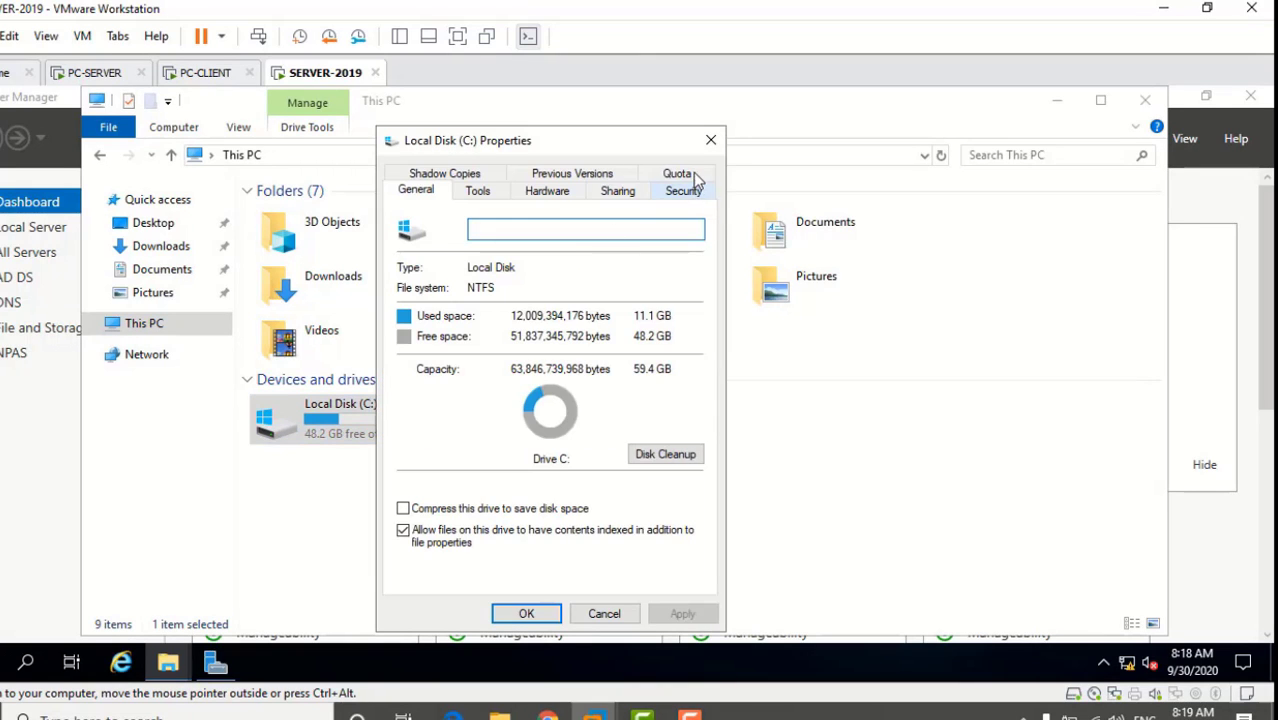
left_click(690, 176)
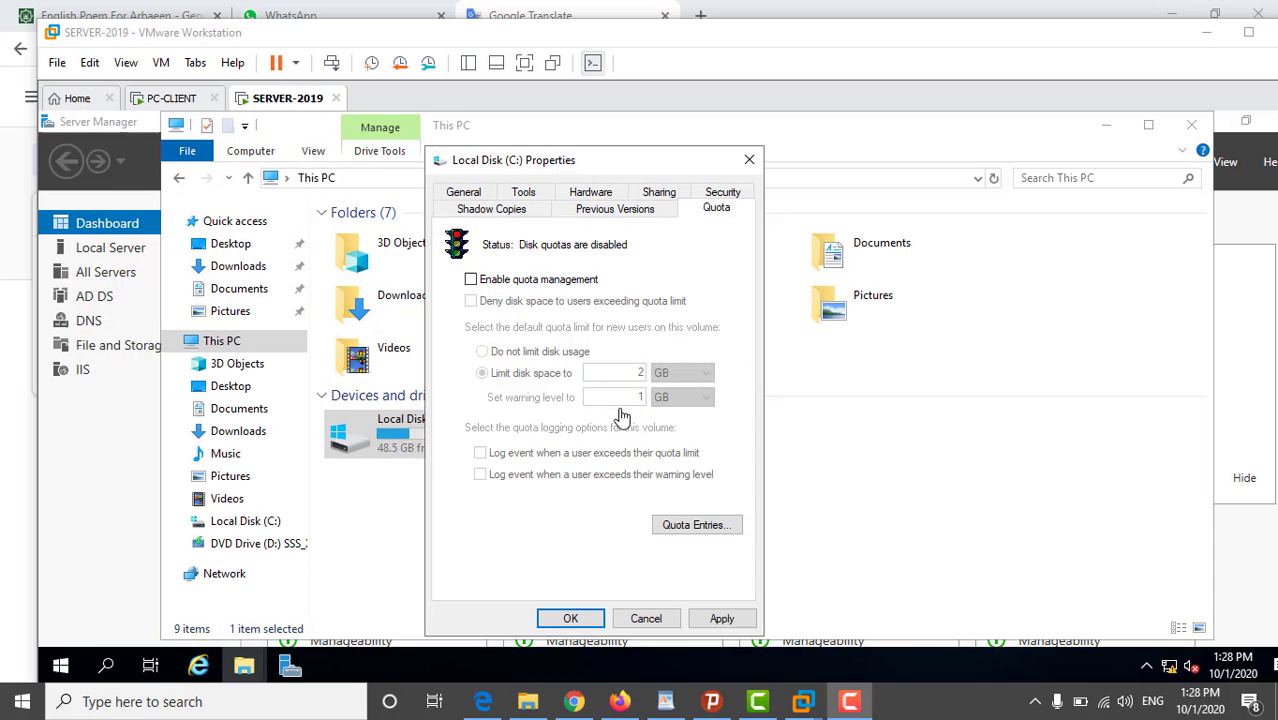
Enable quota management, deny disk space to users exceeding the quota limit, and choose to limit disk space for new users
left_click(471, 281)
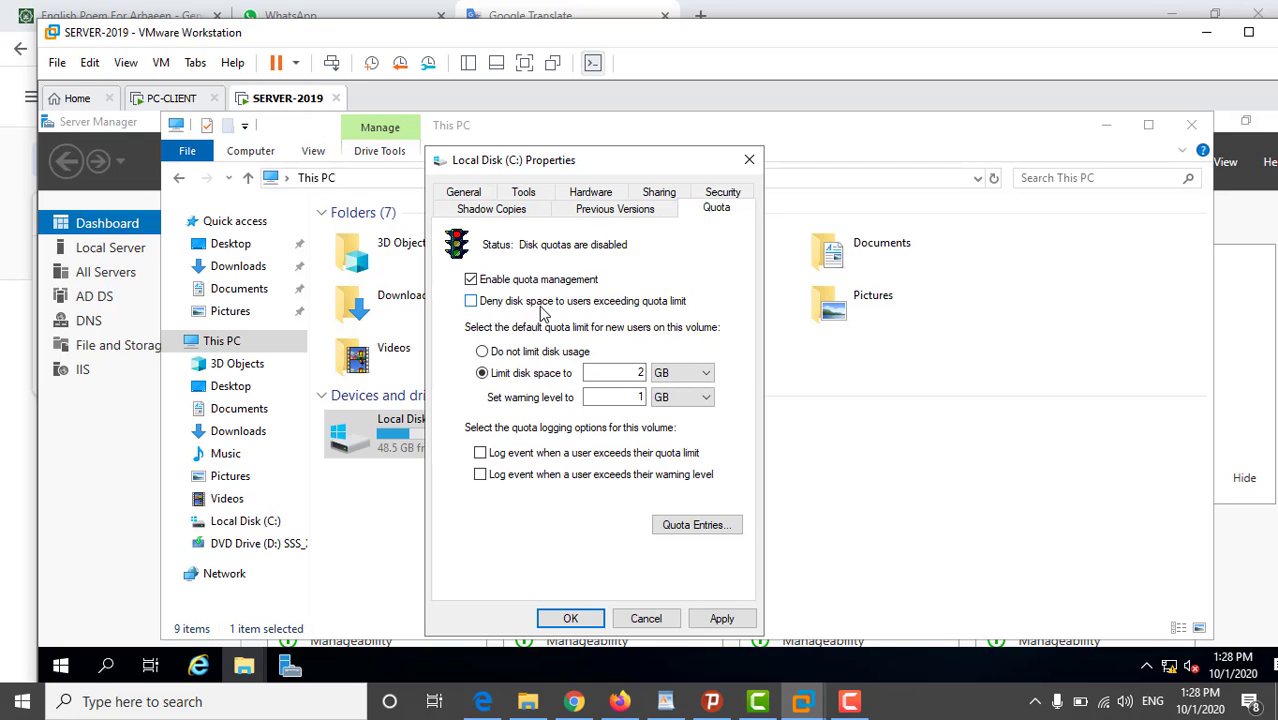
left_click(470, 302)
left_click(483, 354)
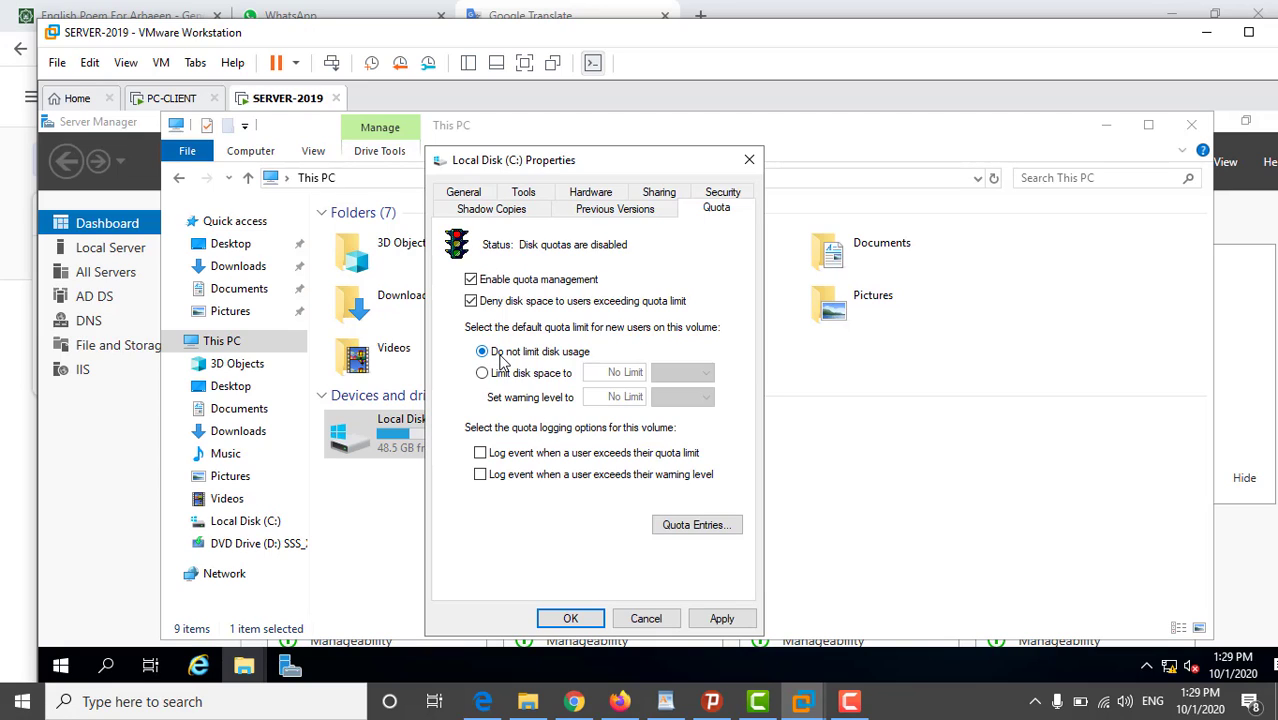
left_click(482, 374)
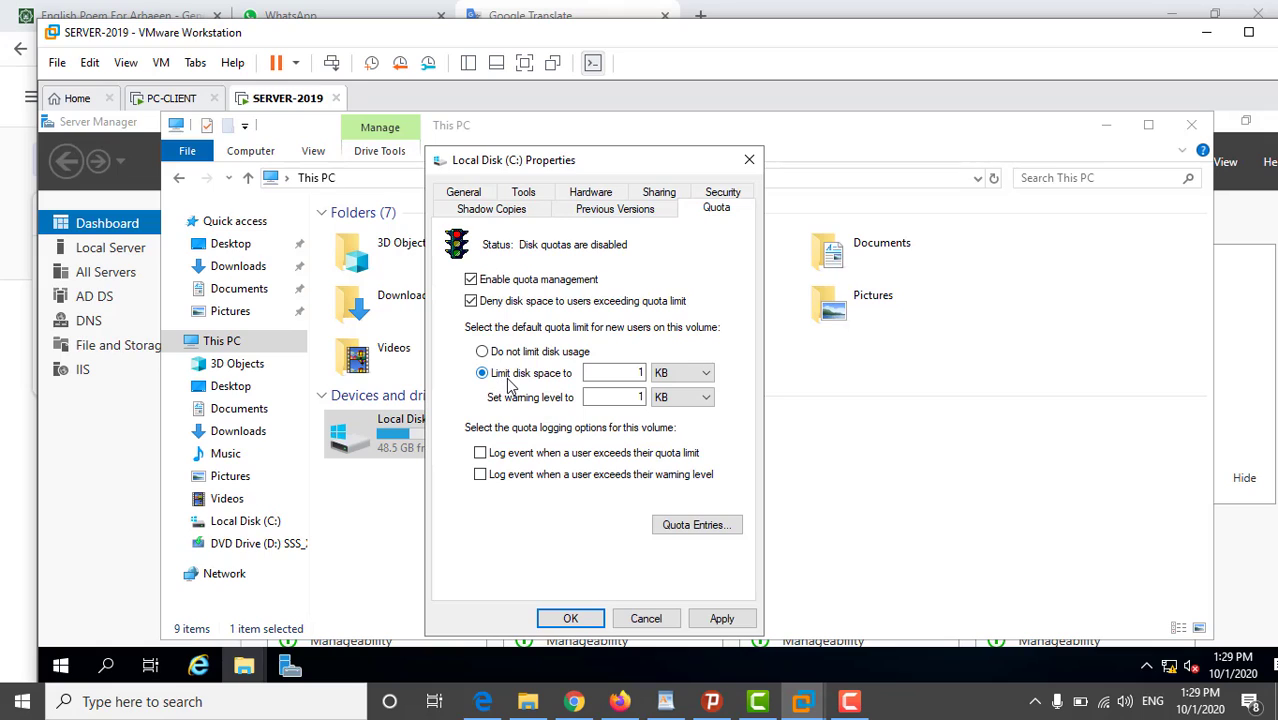
Set the default disk space limit for new users to 2 GB and the warning level to 1 GB
left_click(674, 378)
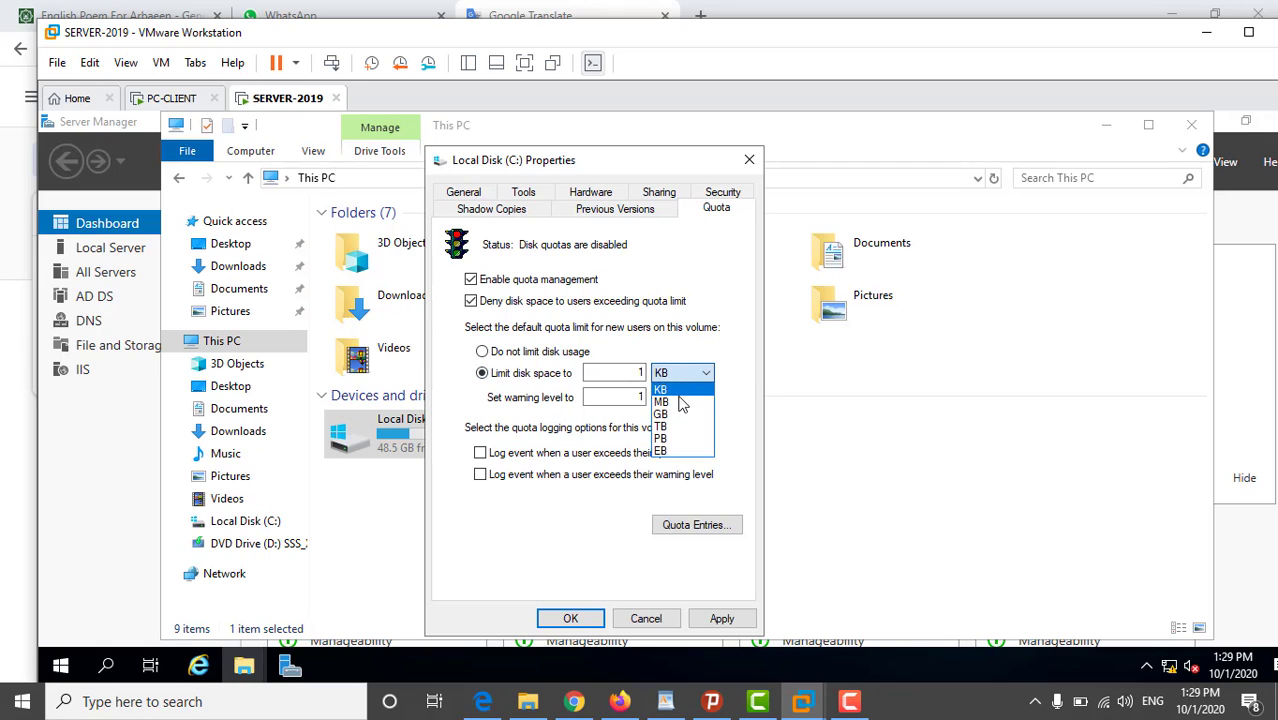
left_click(676, 414)
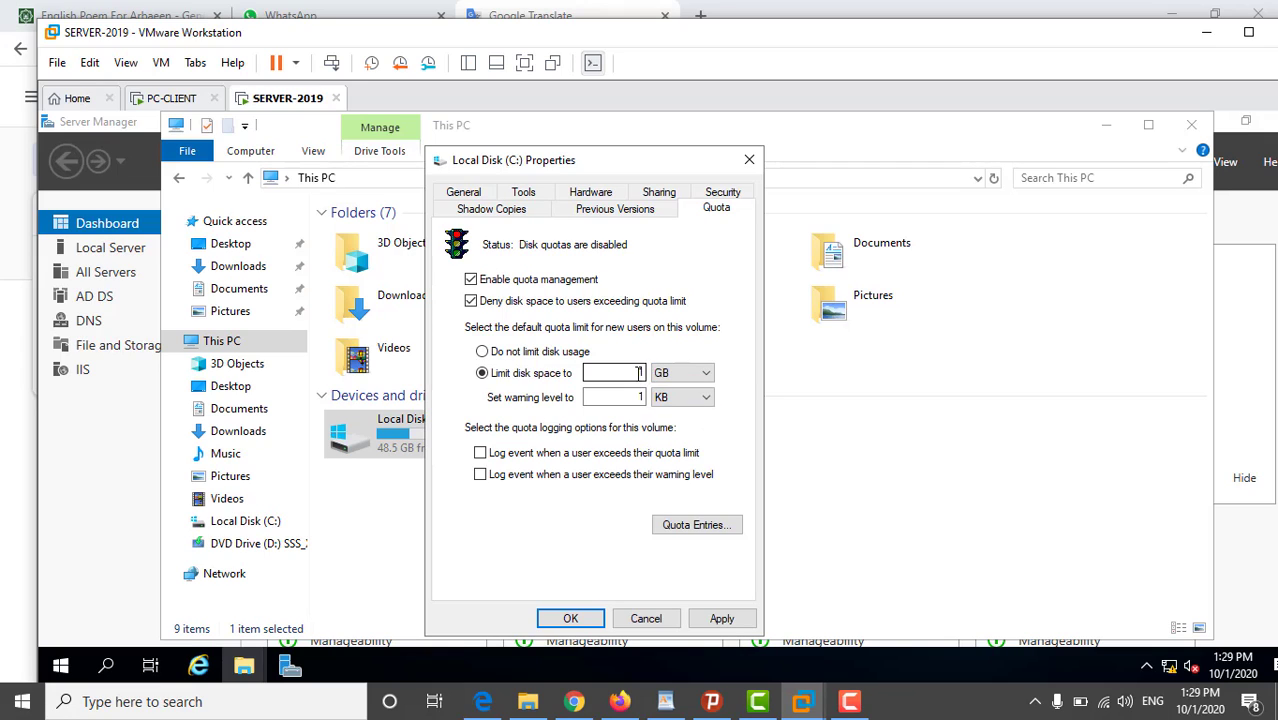
double_click(640, 373)
type("2")
left_click(698, 399)
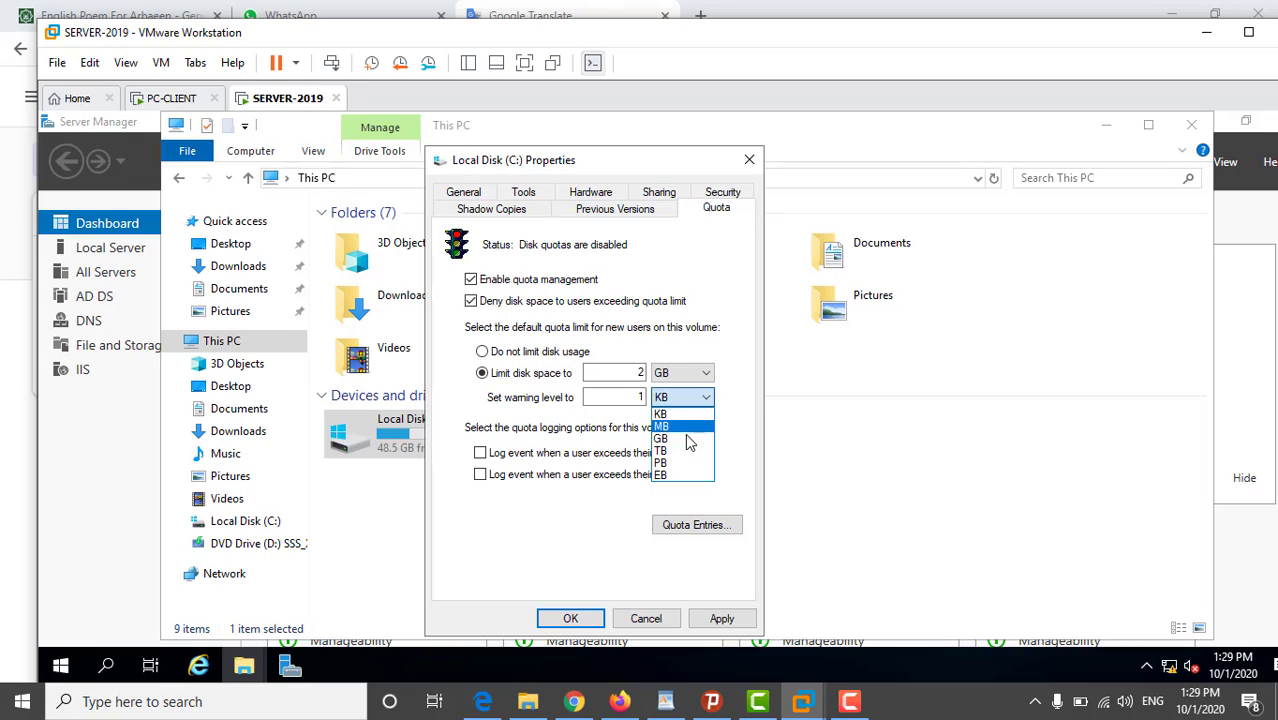
left_click(686, 439)
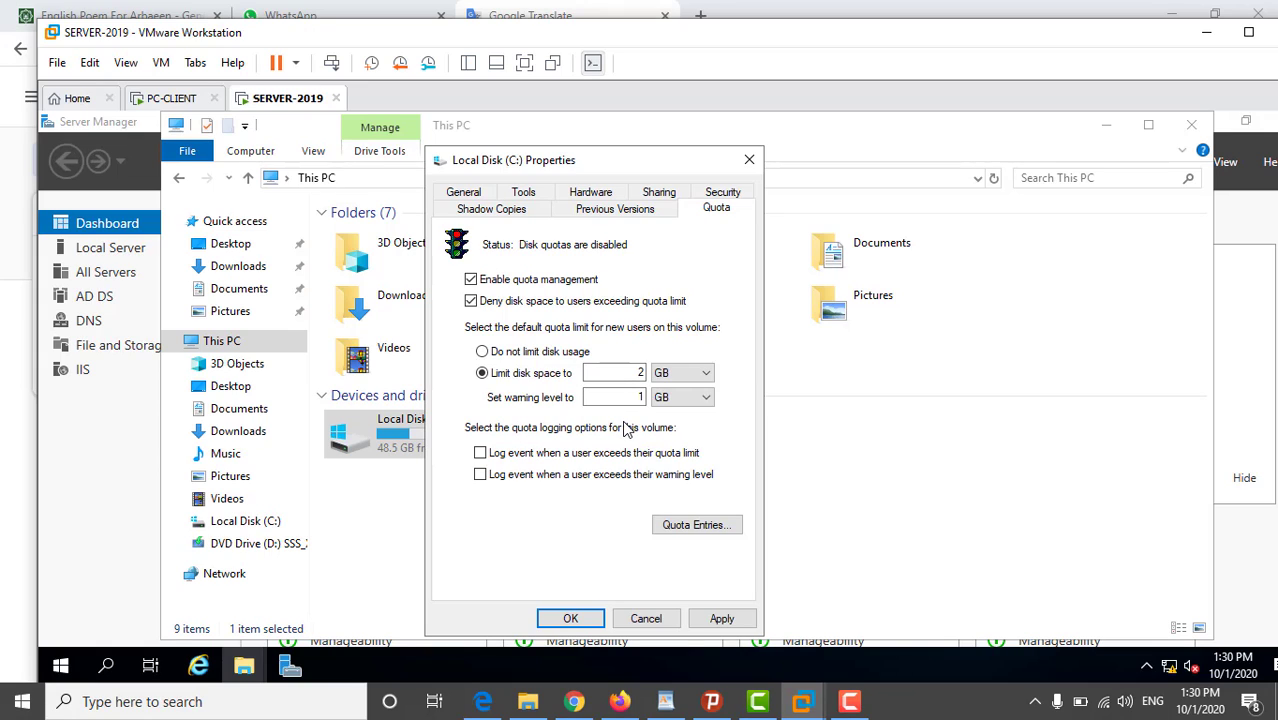
Start a new quota entry for drive C: and select the power.local user matching "ab"
left_click(677, 530)
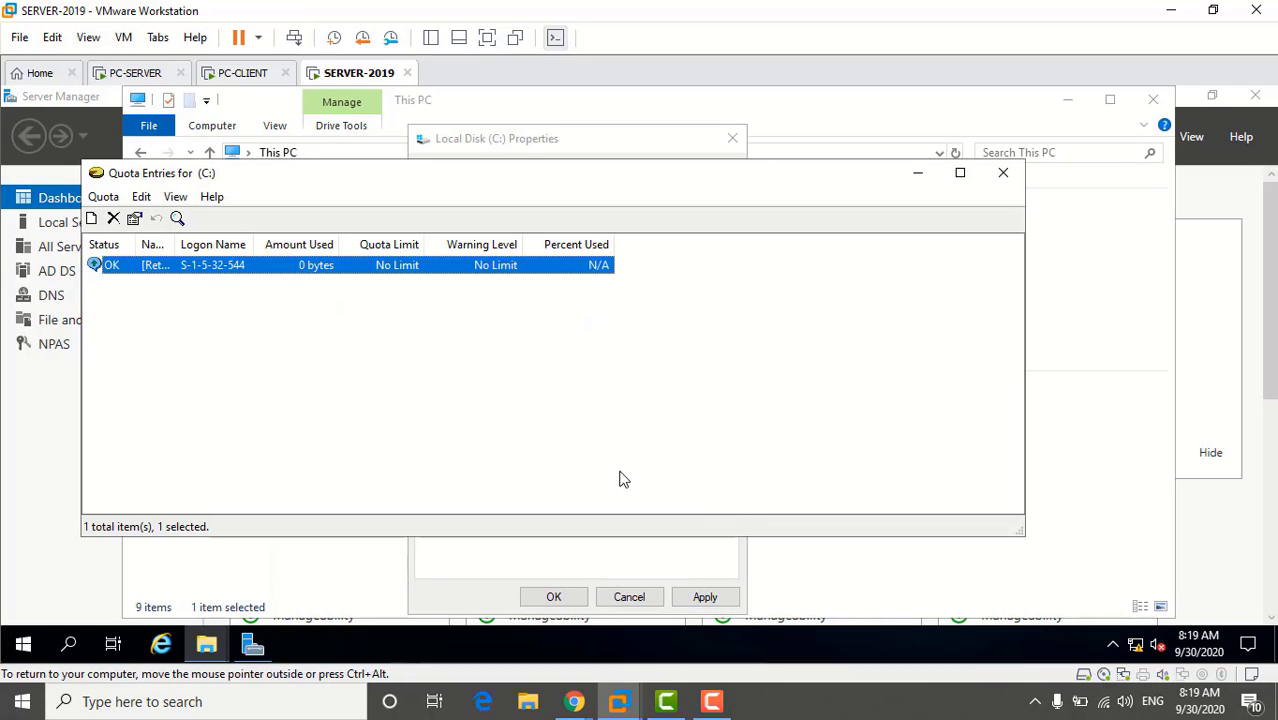
left_click(104, 199)
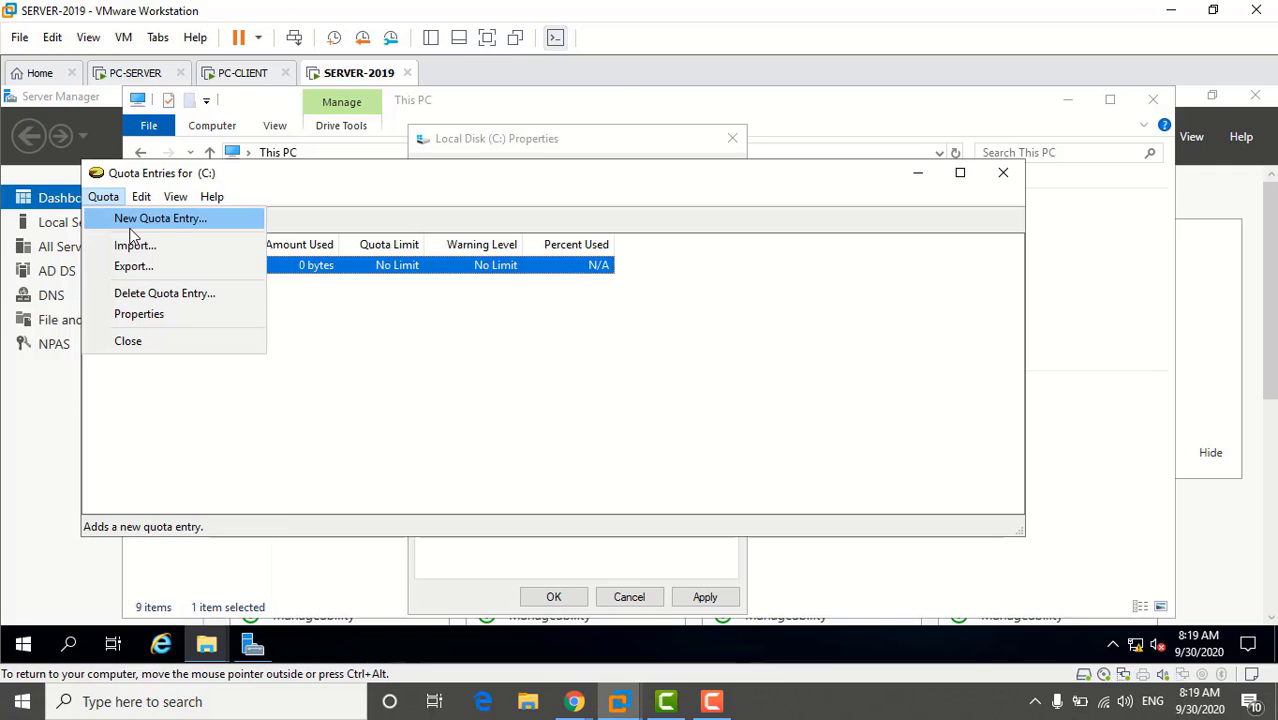
left_click(137, 221)
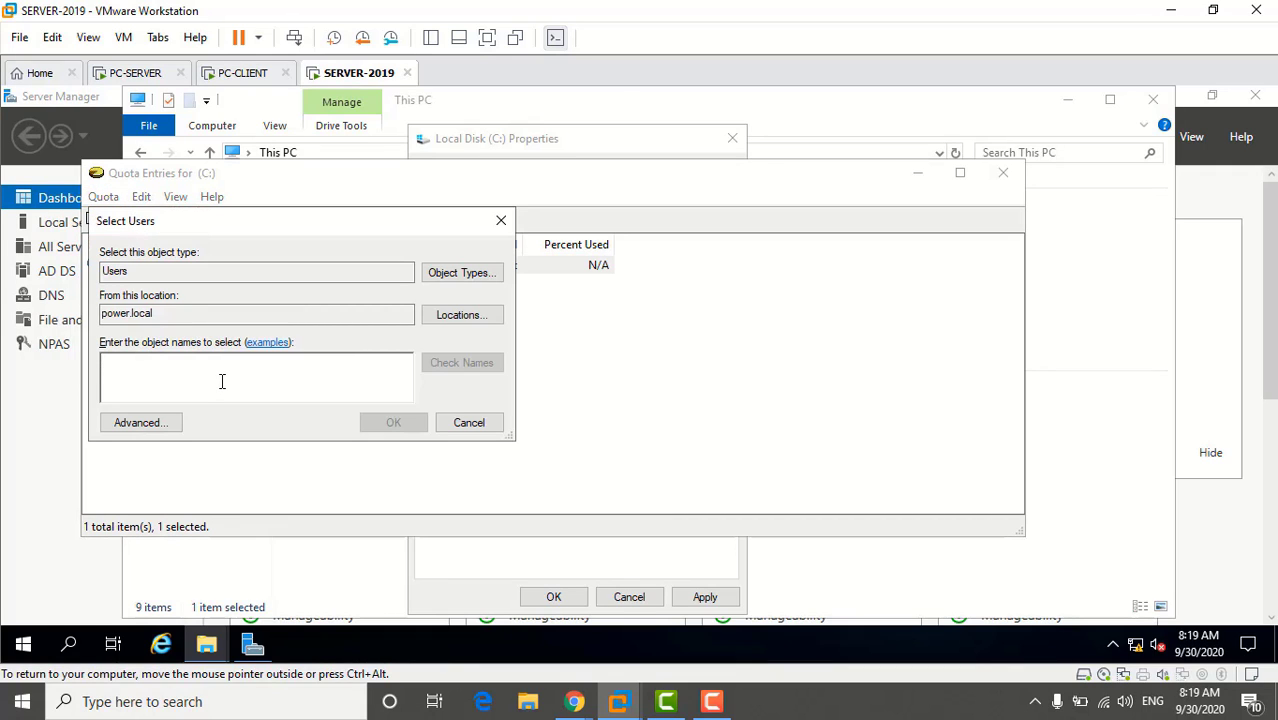
type("ab")
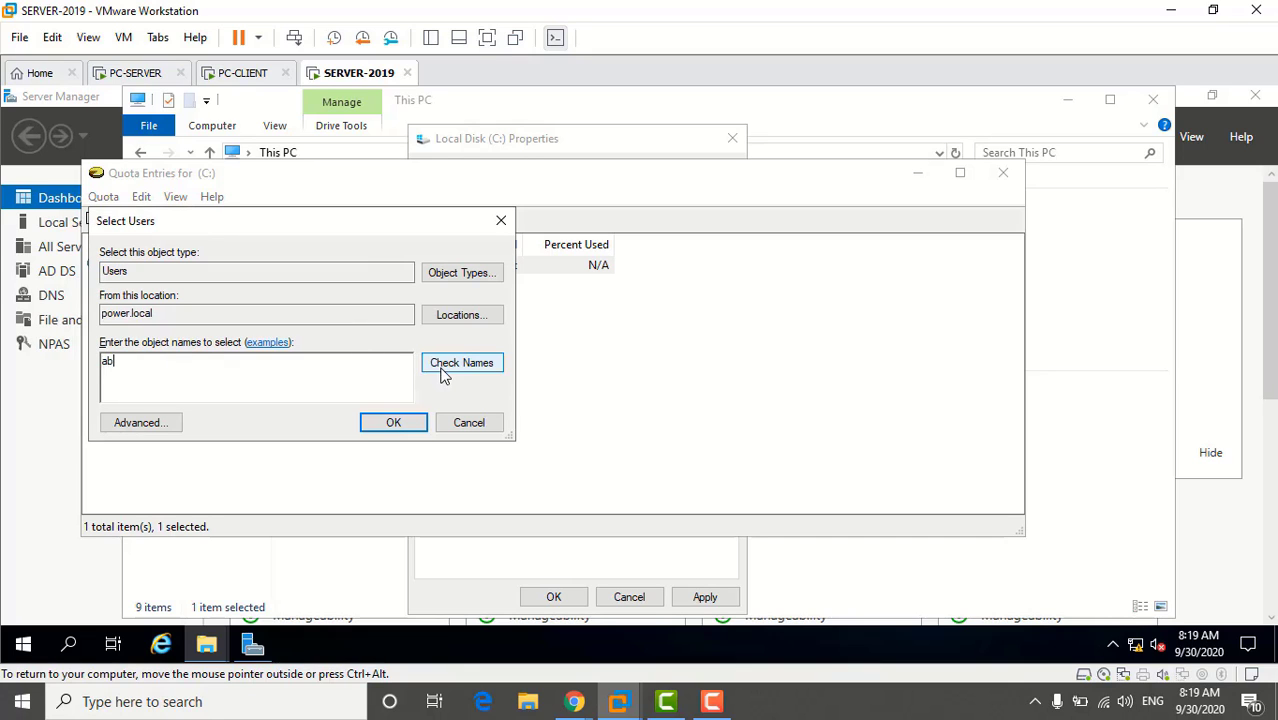
left_click(461, 363)
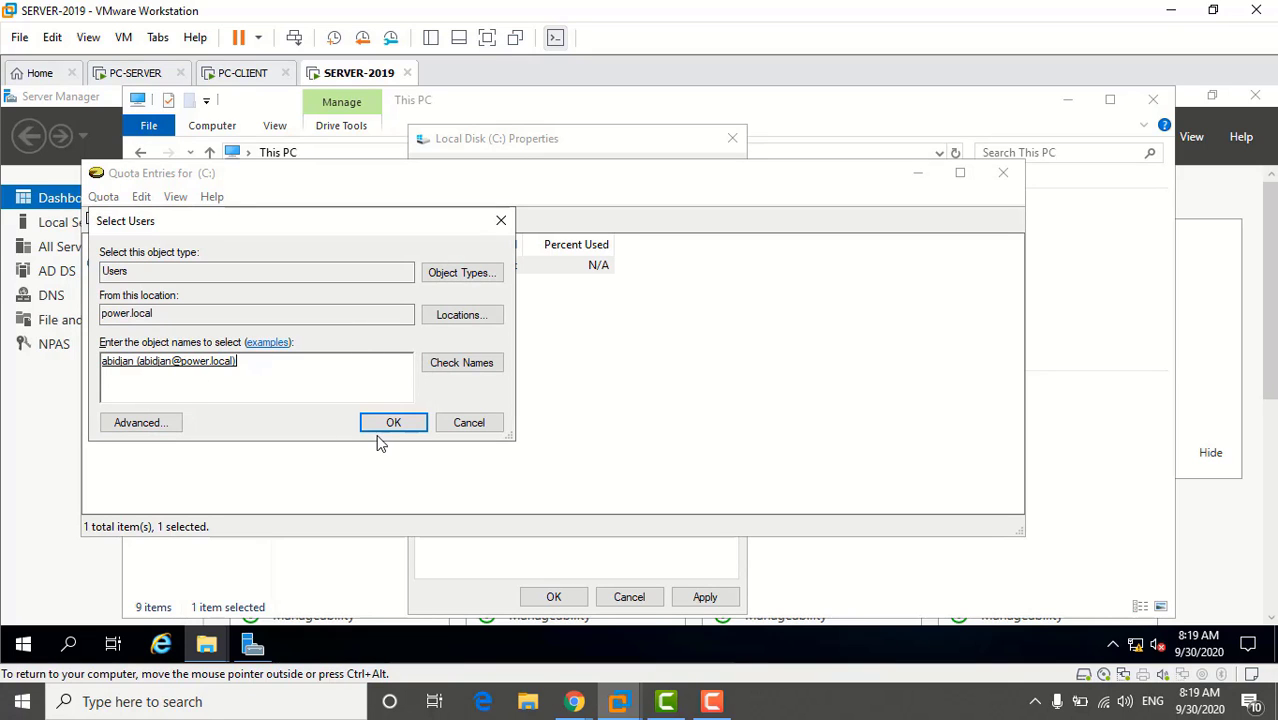
left_click(390, 423)
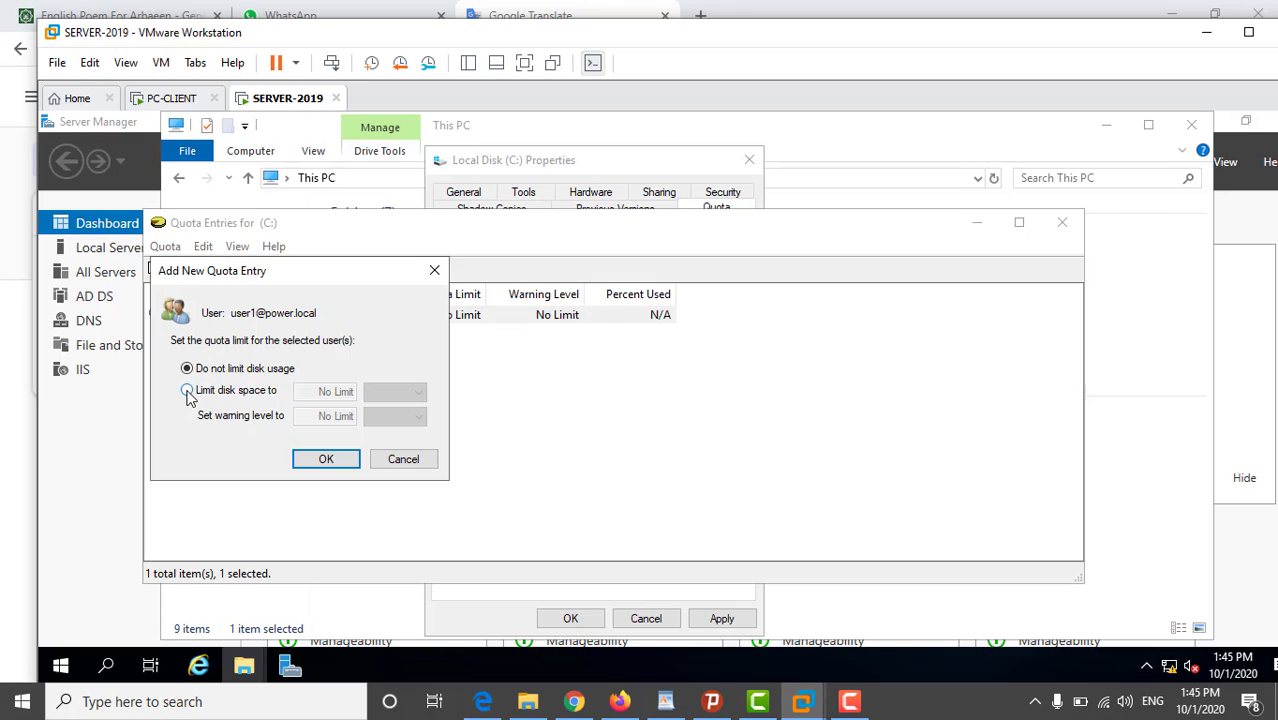
Limit the selected user's disk space to 1 GB, set the warning level in MB, and add the quota entry
left_click(187, 391)
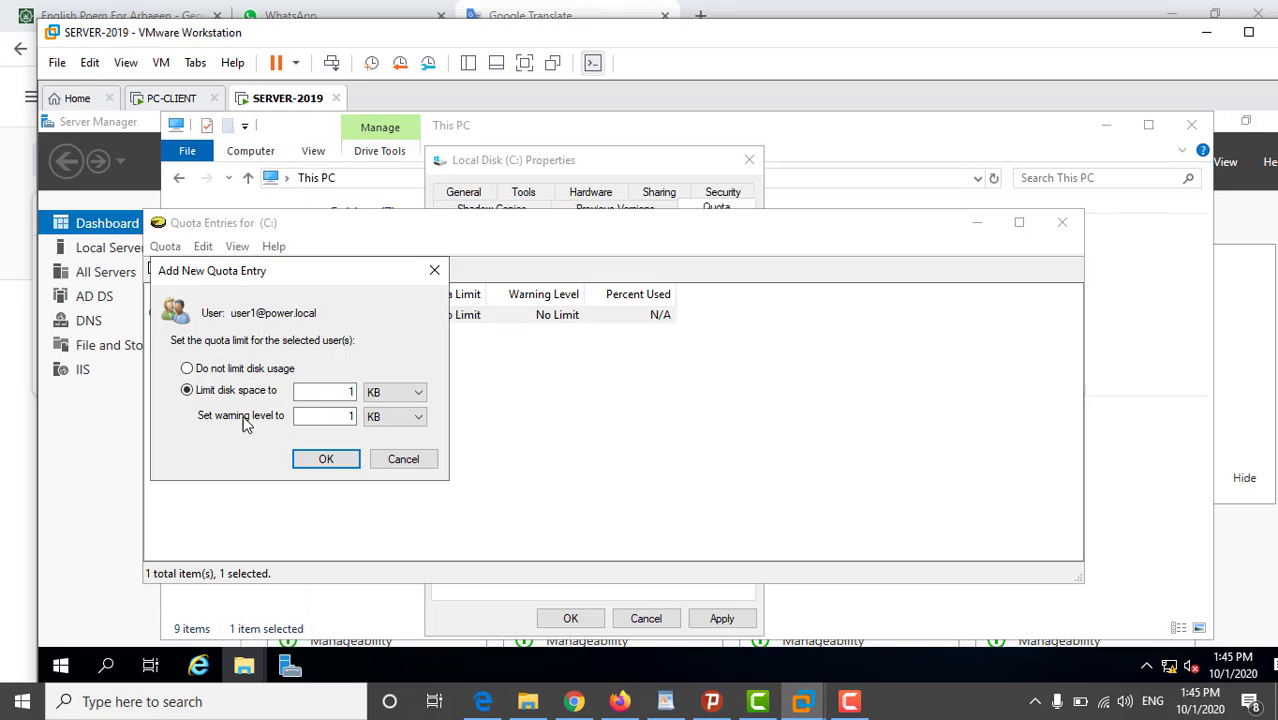
left_click(405, 392)
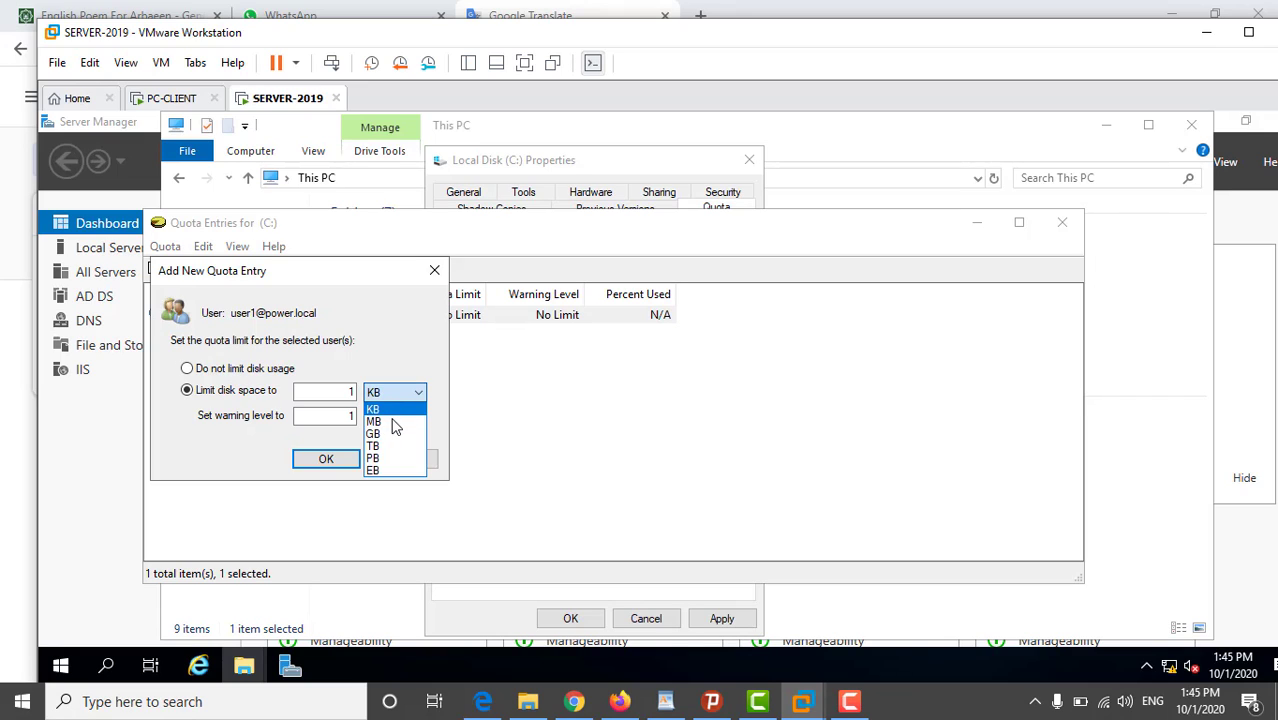
left_click(390, 443)
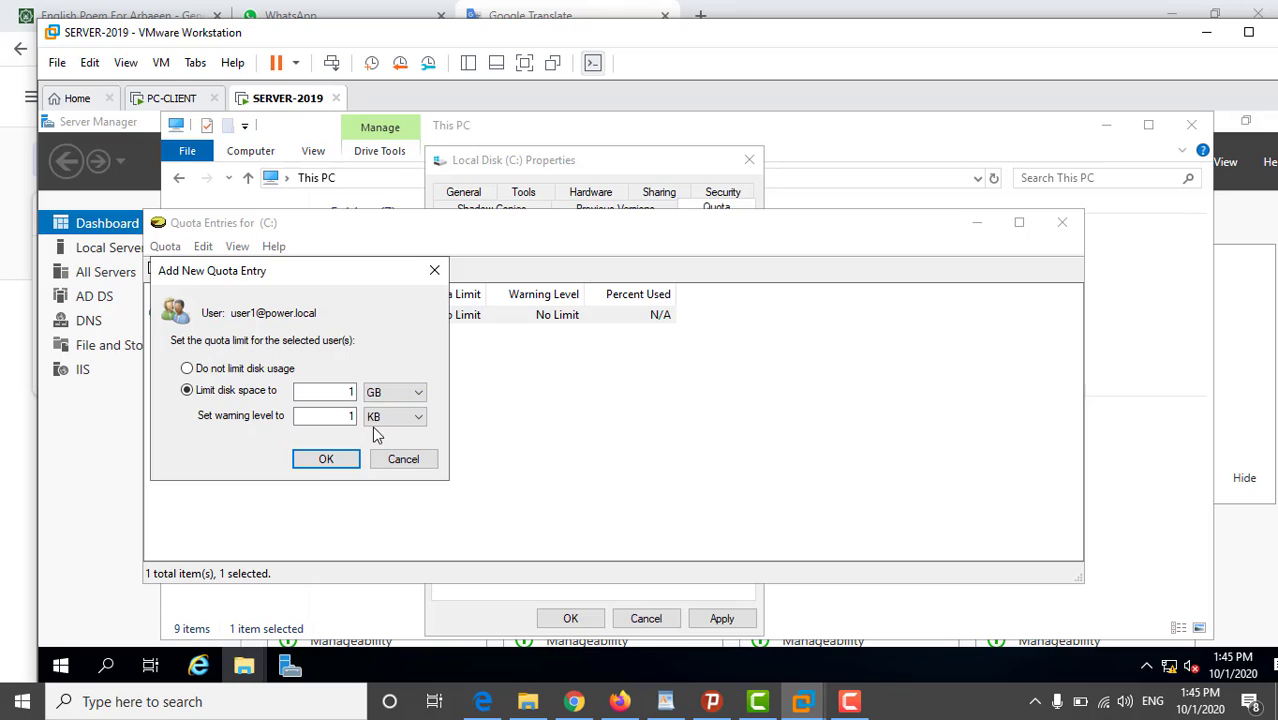
left_click(350, 395)
left_click(372, 424)
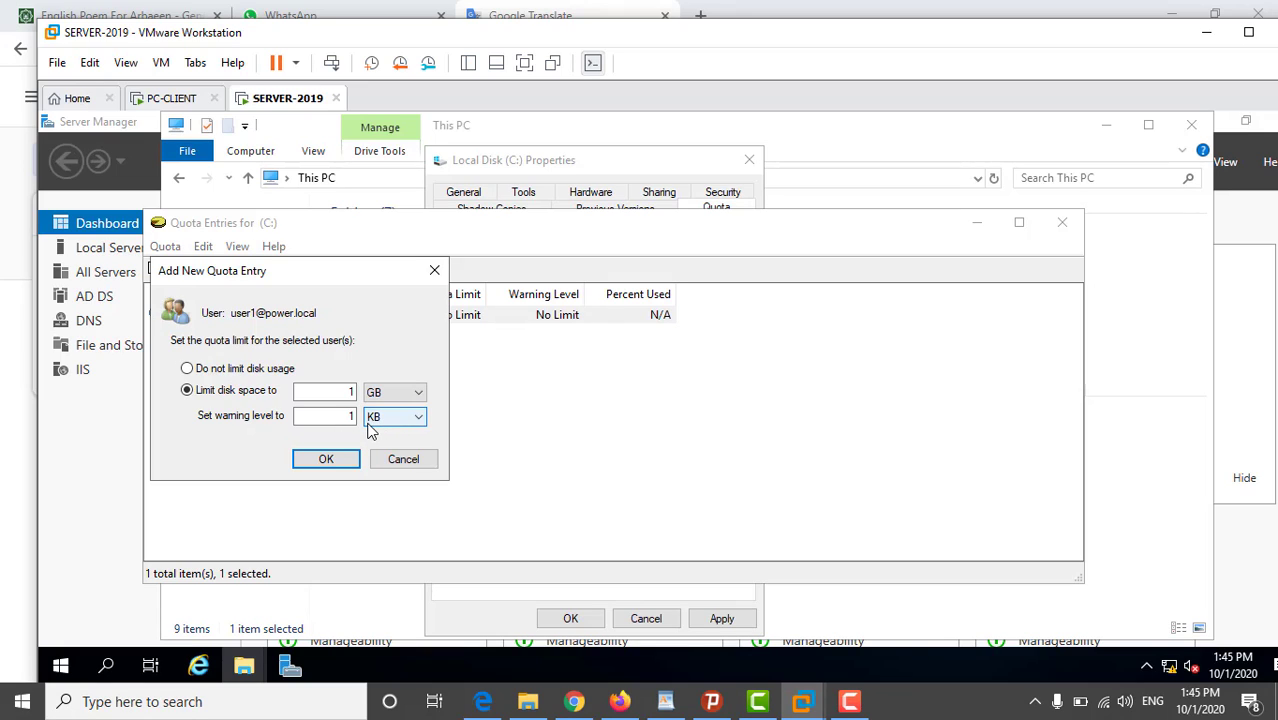
left_click(382, 422)
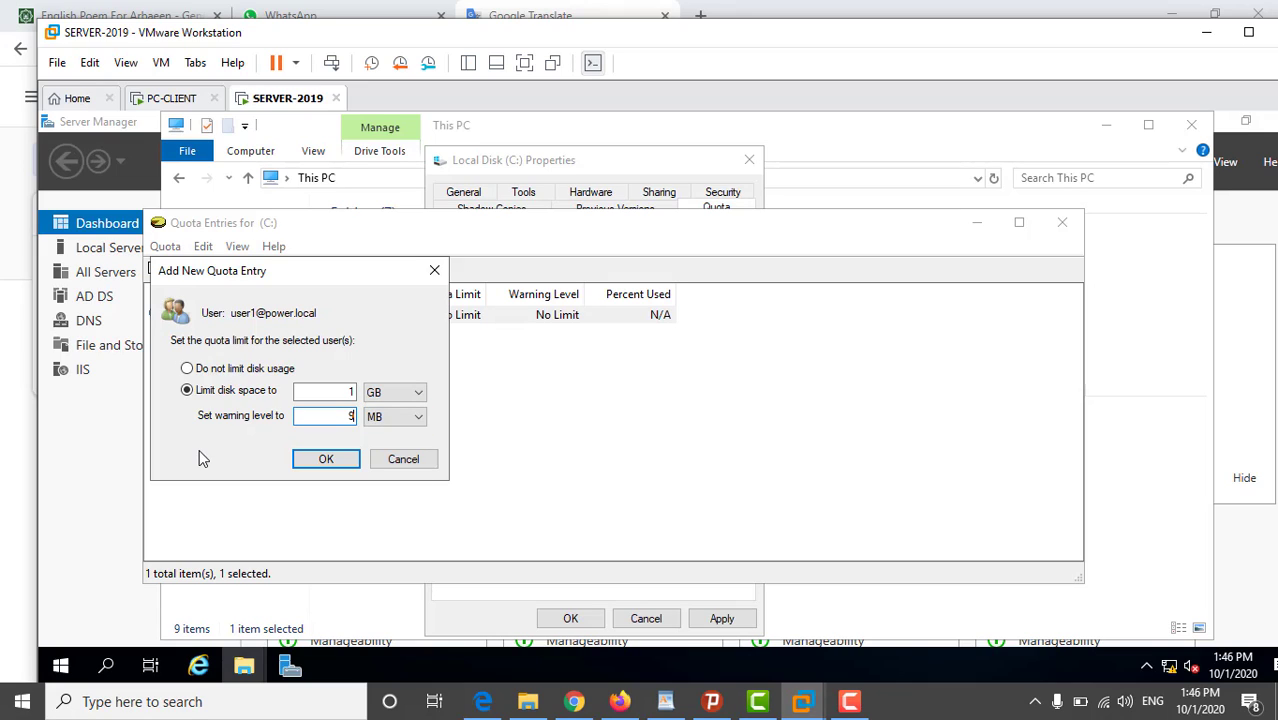
type("00")
left_click(338, 466)
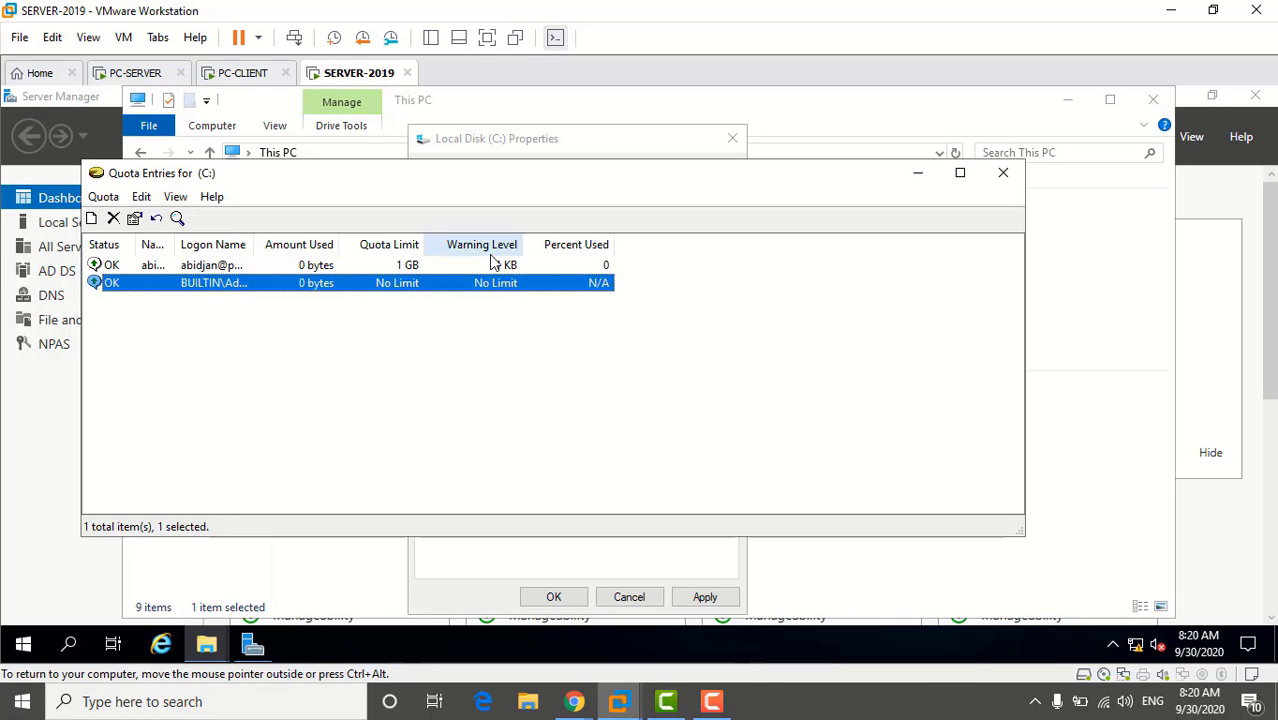
Close the quota entries and apply the quota settings to Local Disk (C:), confirming that the quota system is enabled
left_click(1003, 174)
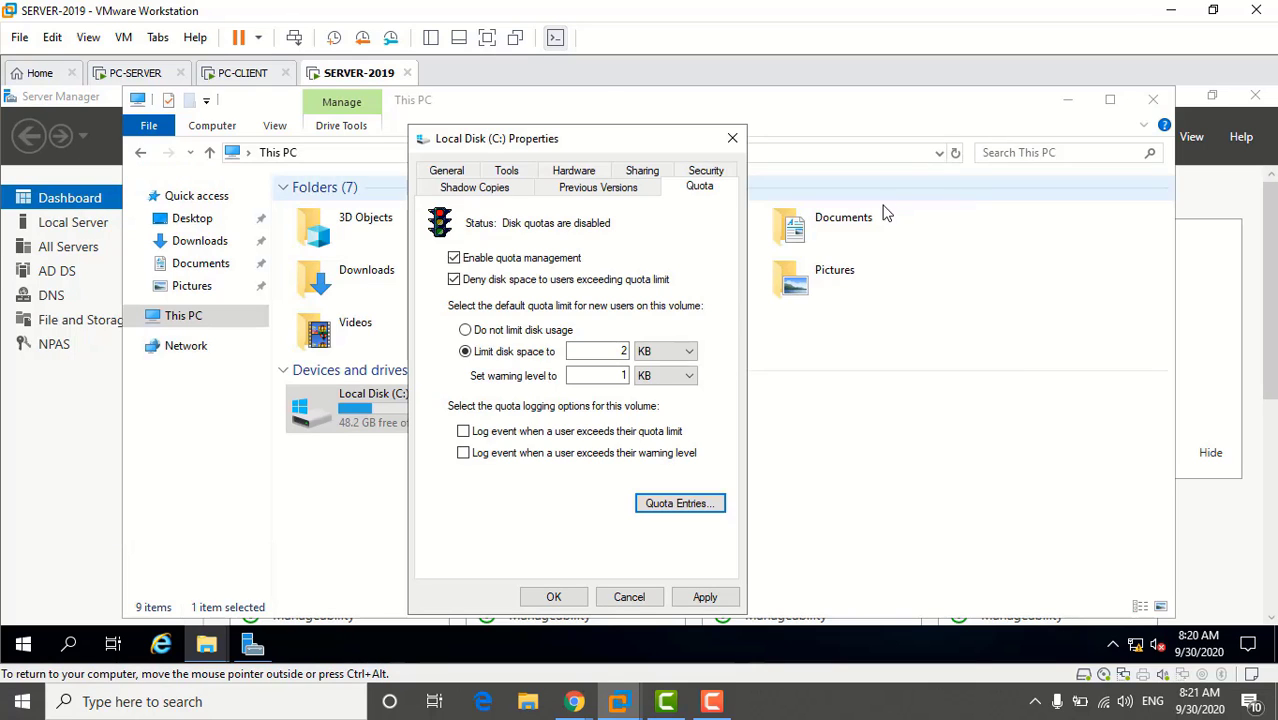
left_click(563, 597)
left_click(701, 459)
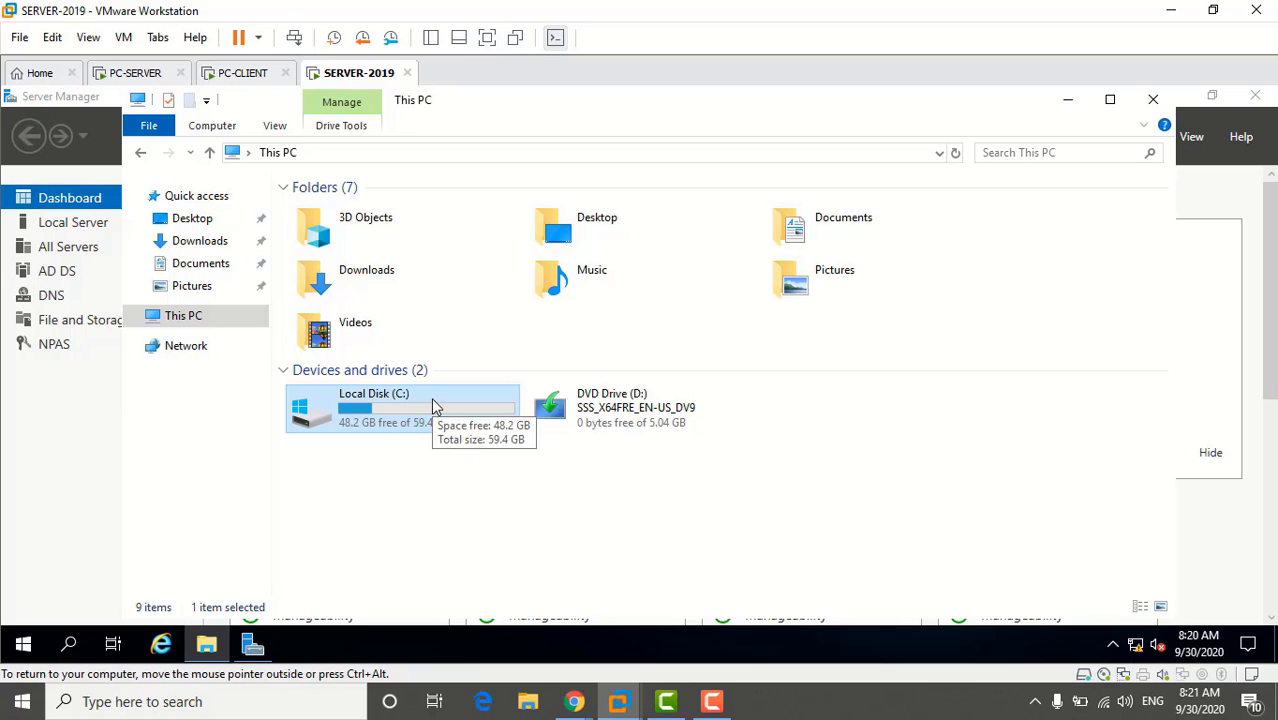
Leave the administrator session and sign in to the POWER domain as the quota-limited user, entering the username and account password
key("ctrl+alt+Insert")
left_click(602, 309)
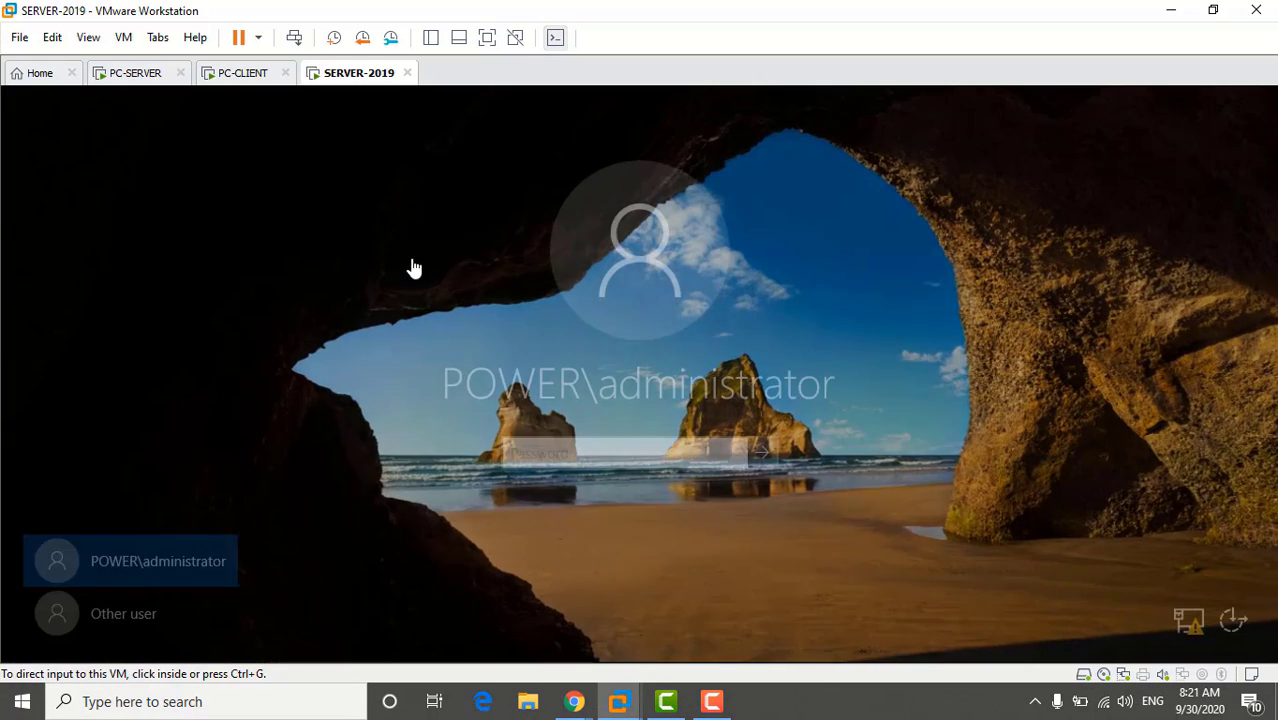
left_click(143, 614)
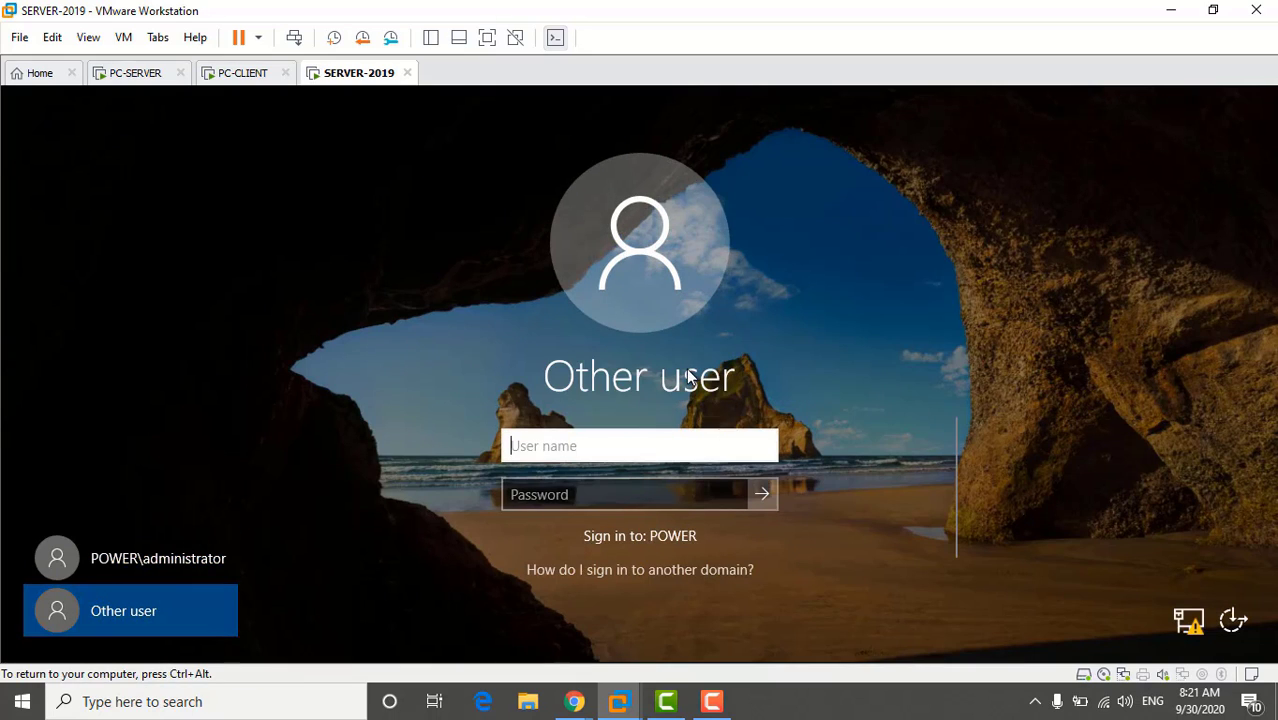
type("ab")
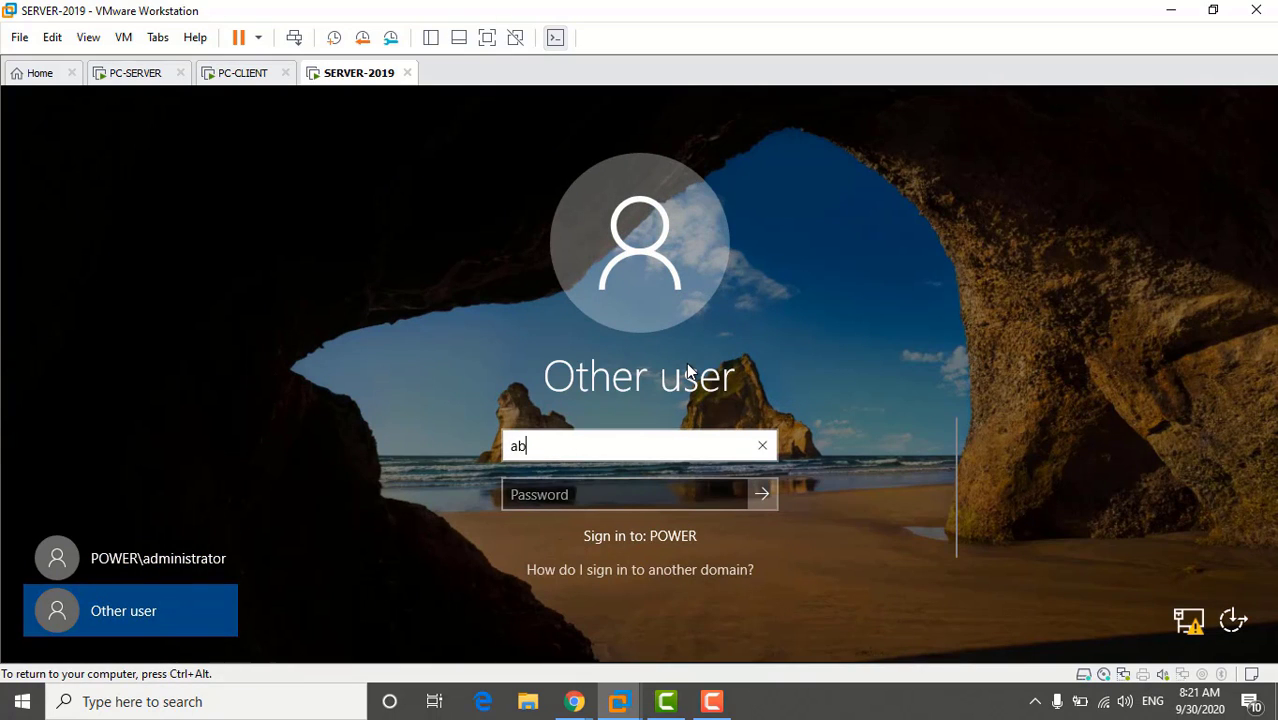
type("idjan")
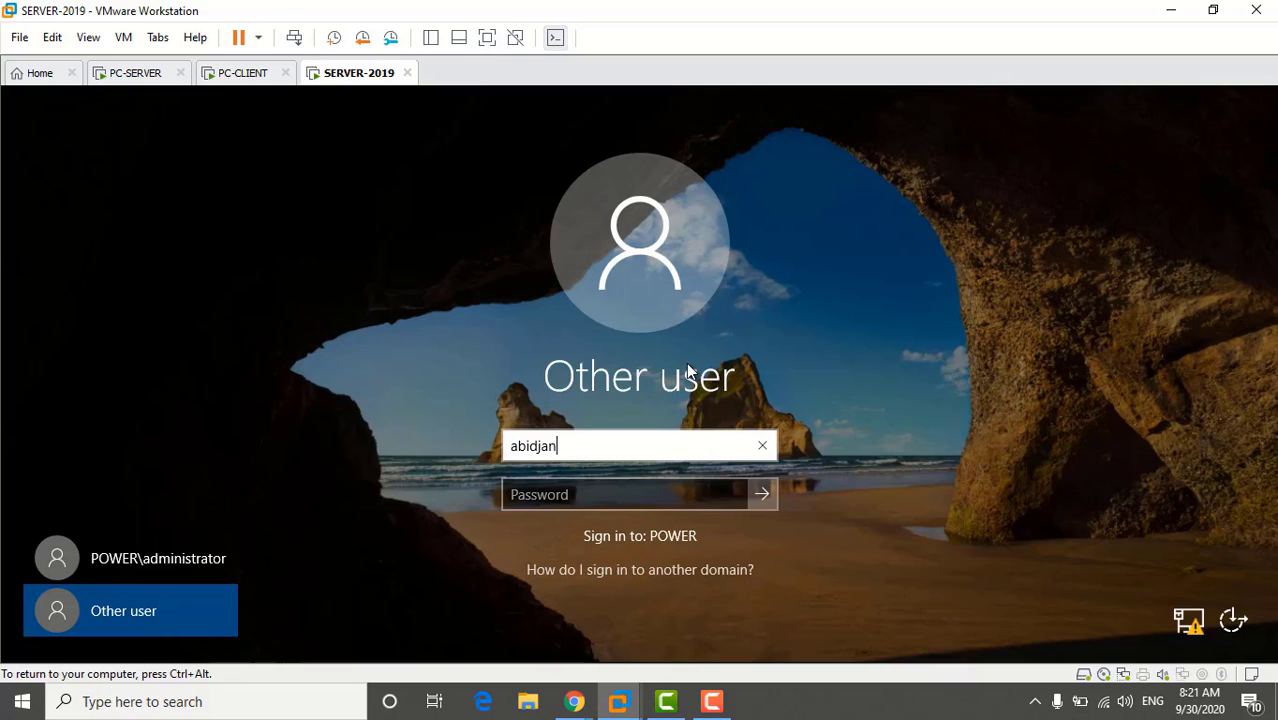
left_click(600, 494)
left_click(571, 494)
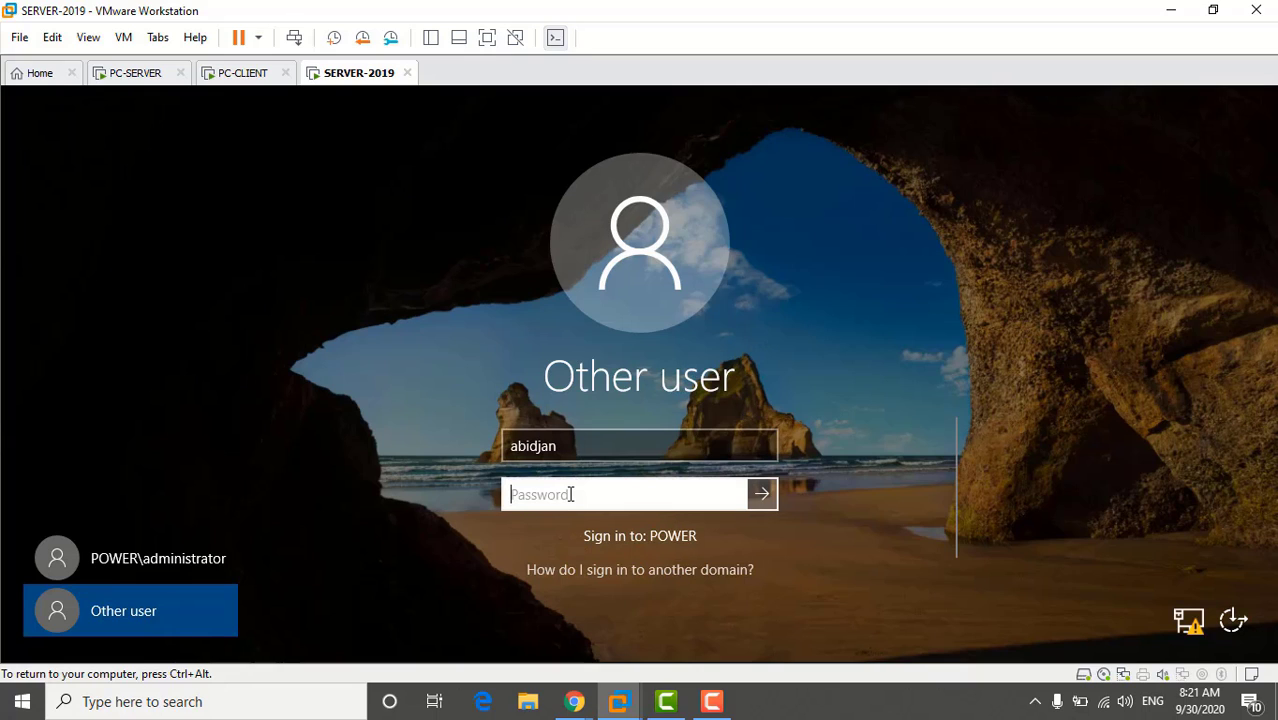
type("****")
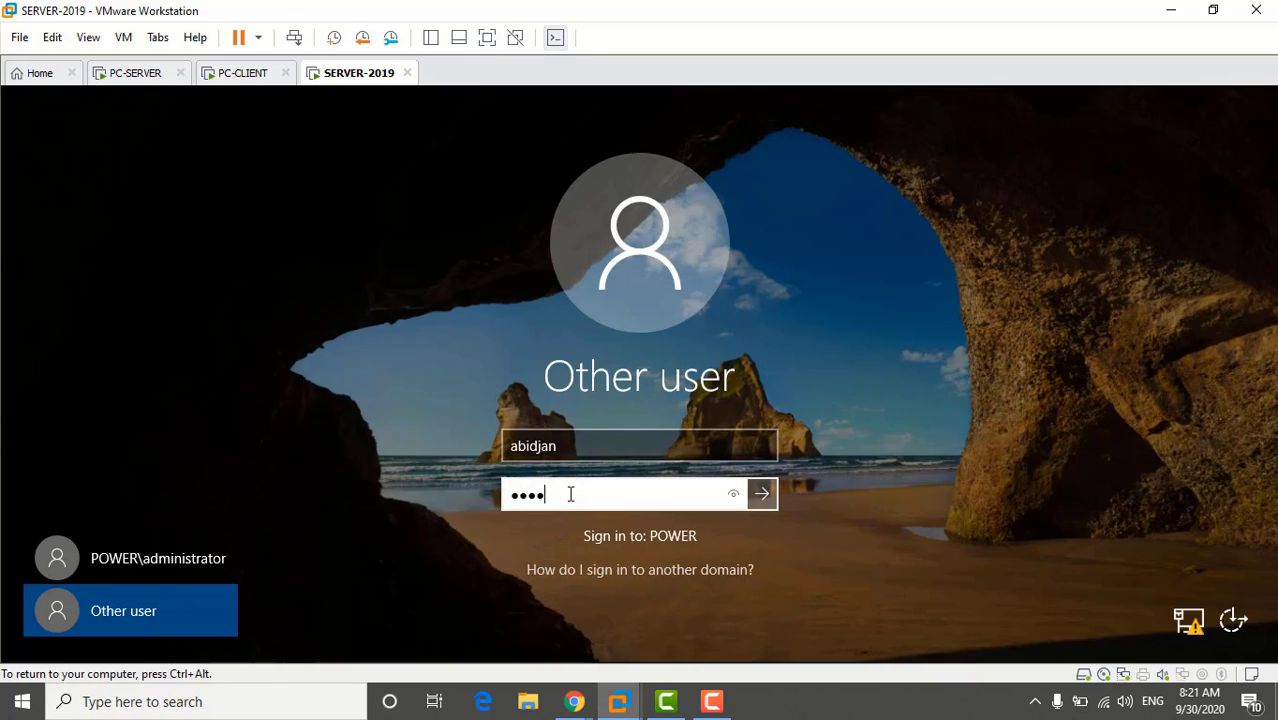
key("Return")
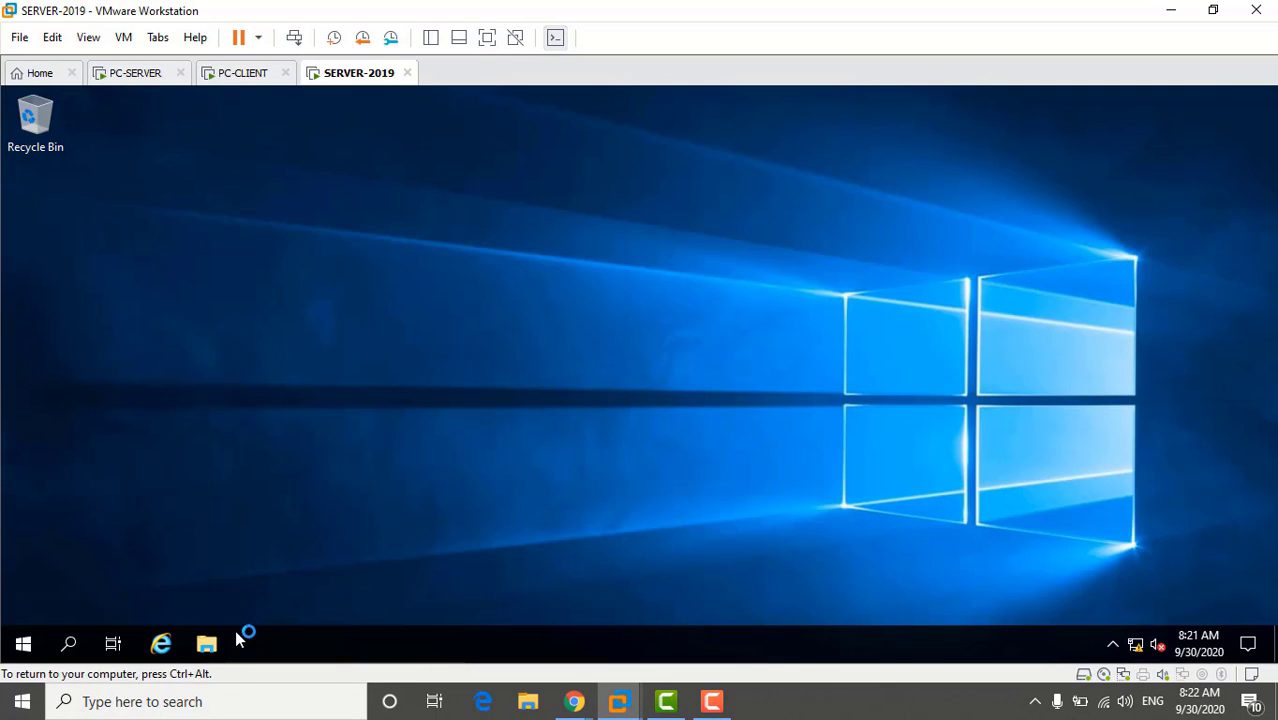
Open This PC in File Explorer and check the capacity and free space of Local Disk (C:) for this user
left_click(208, 644)
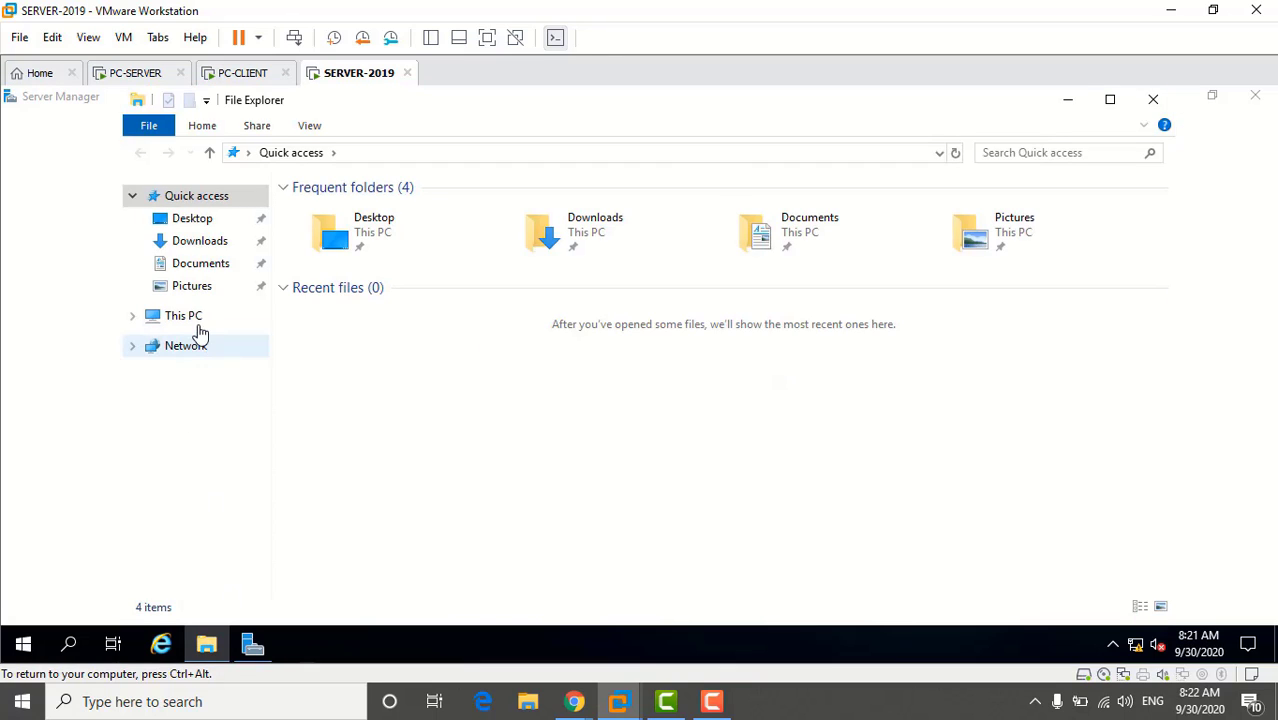
left_click(201, 320)
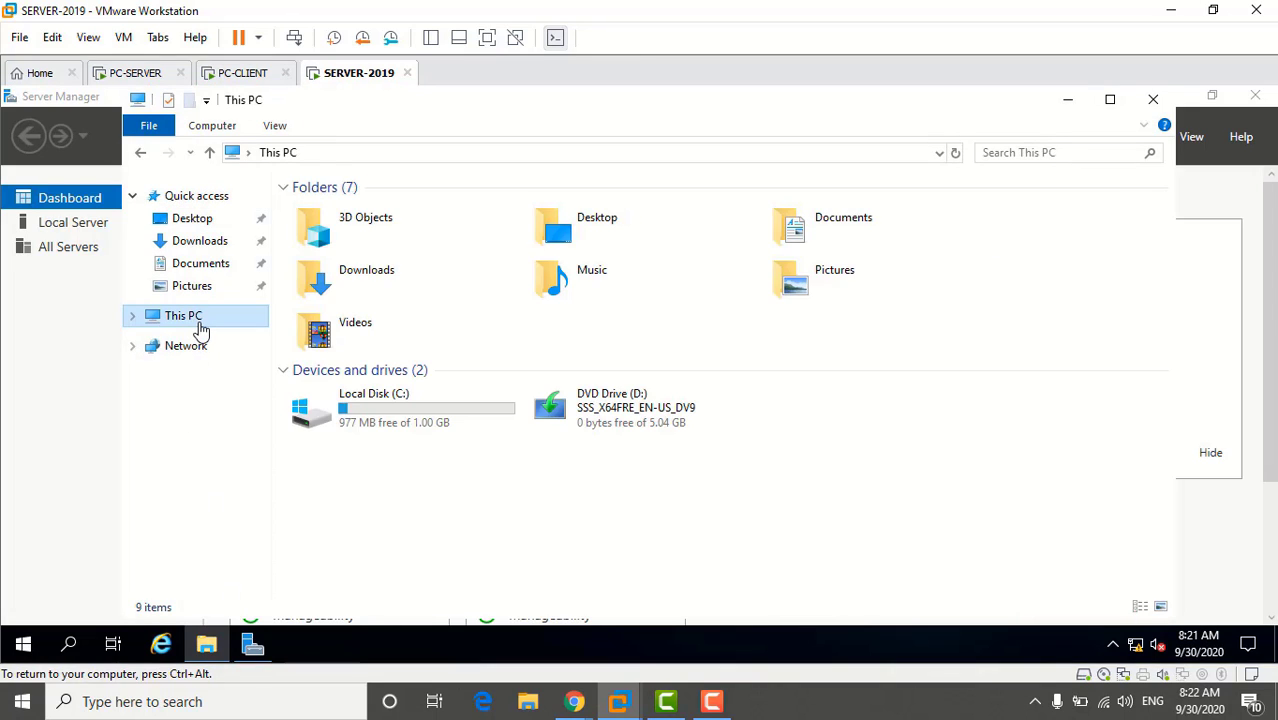
left_click(399, 433)
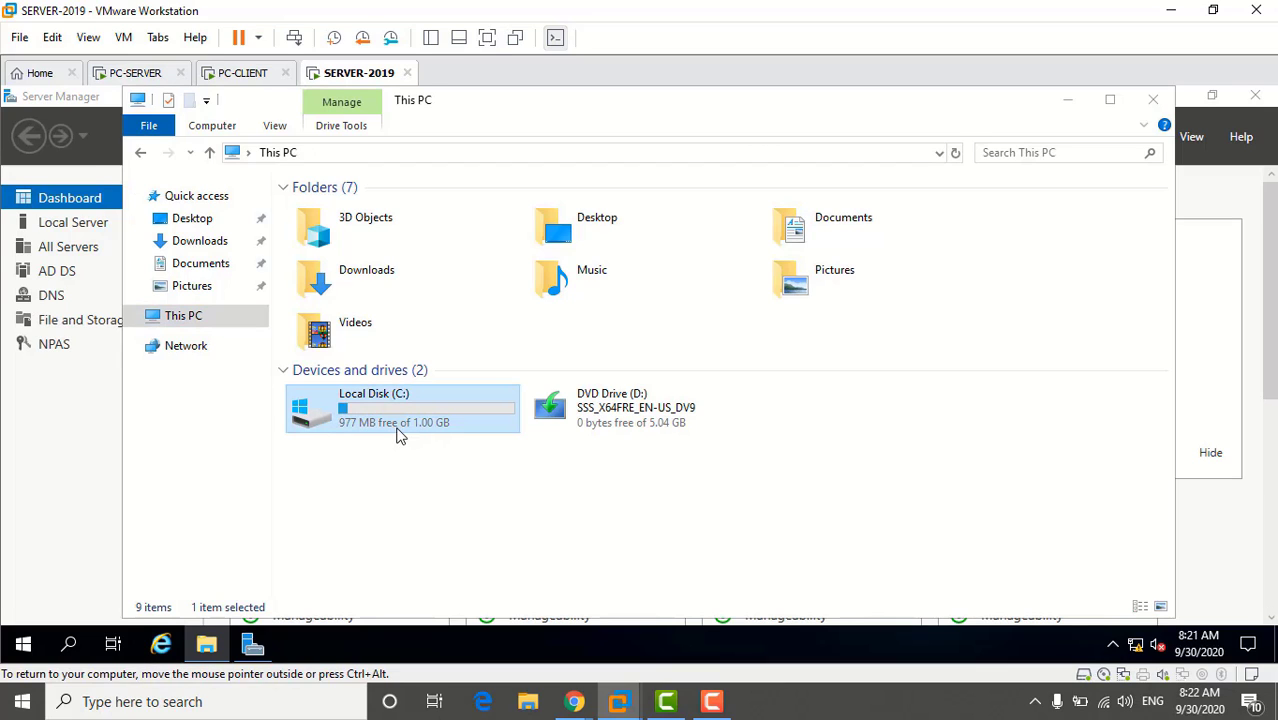